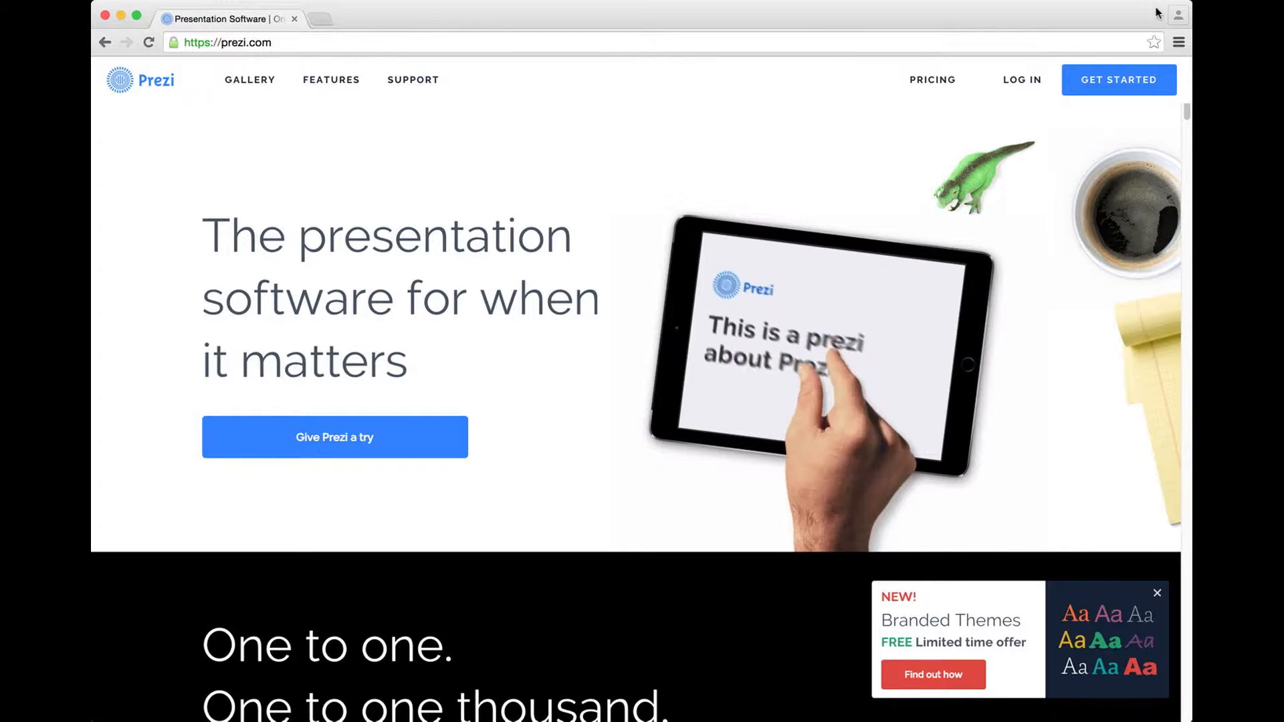
# Go from the Prezi homepage to the account login page
pyautogui.click(1021, 81)
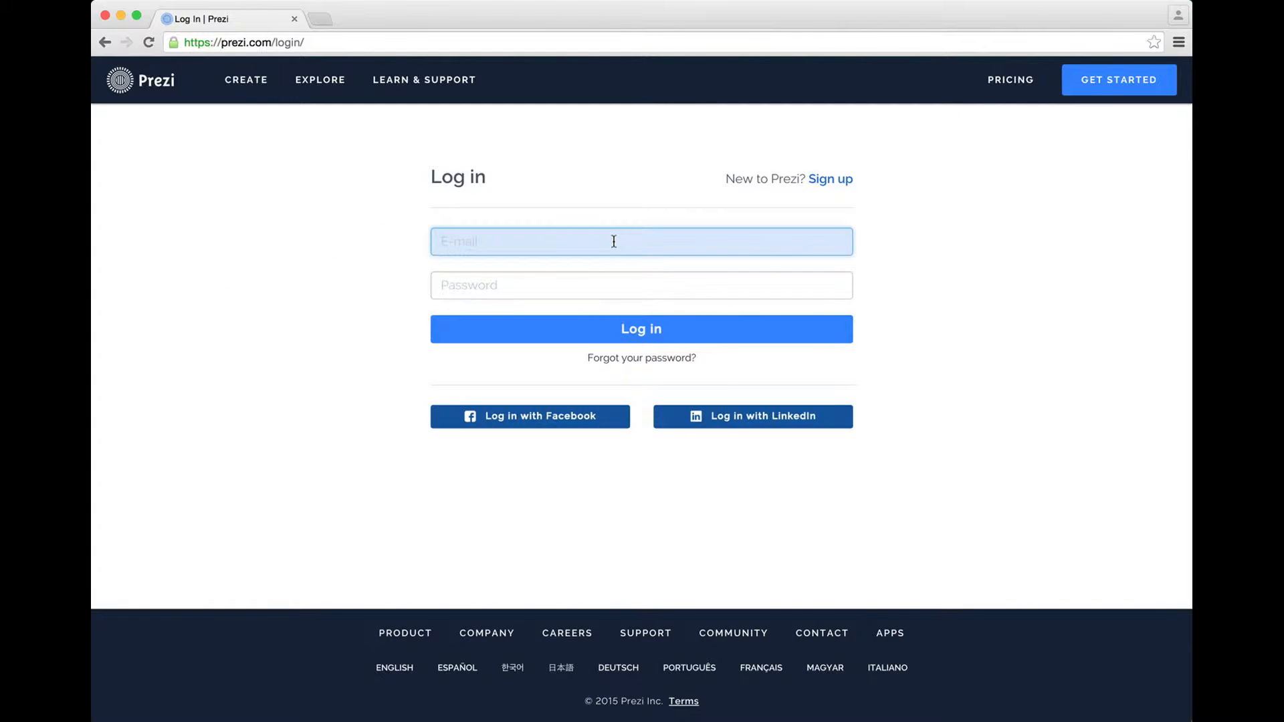
# Fill in the saved student account e-mail from autocomplete and move to the password field
pyautogui.write('pcm')
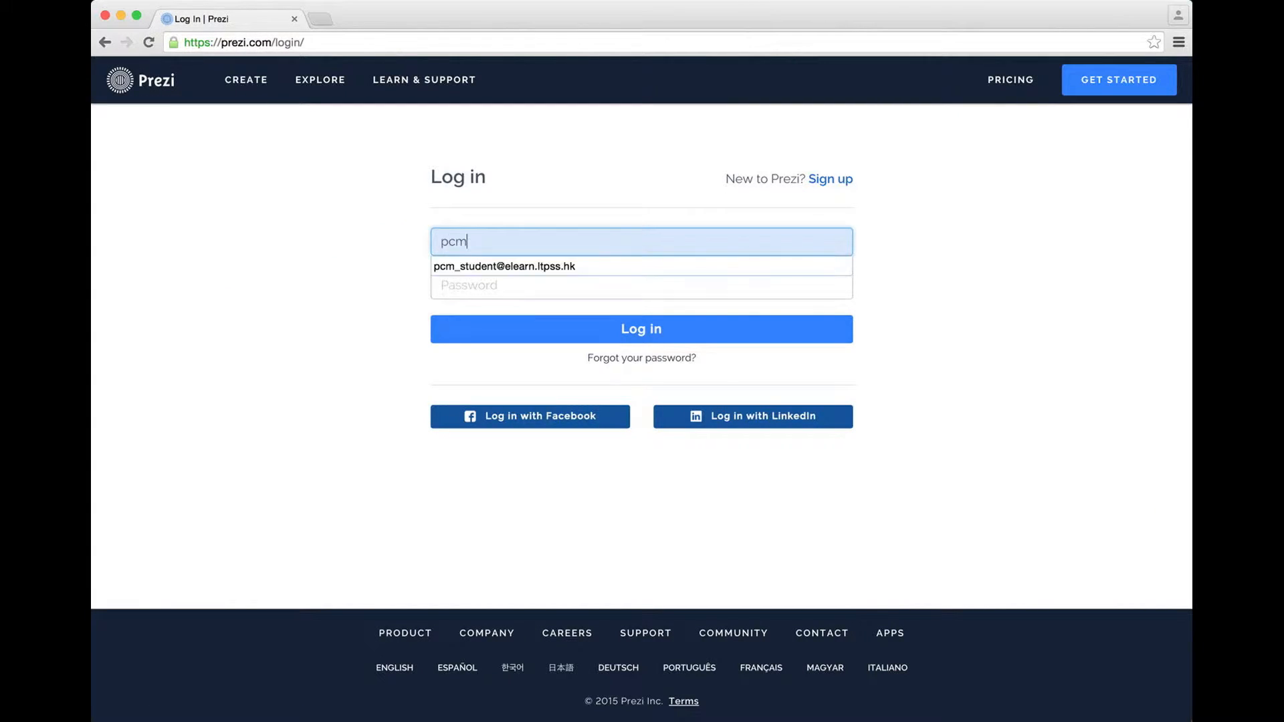
pyautogui.write('_student')
pyautogui.click(604, 267)
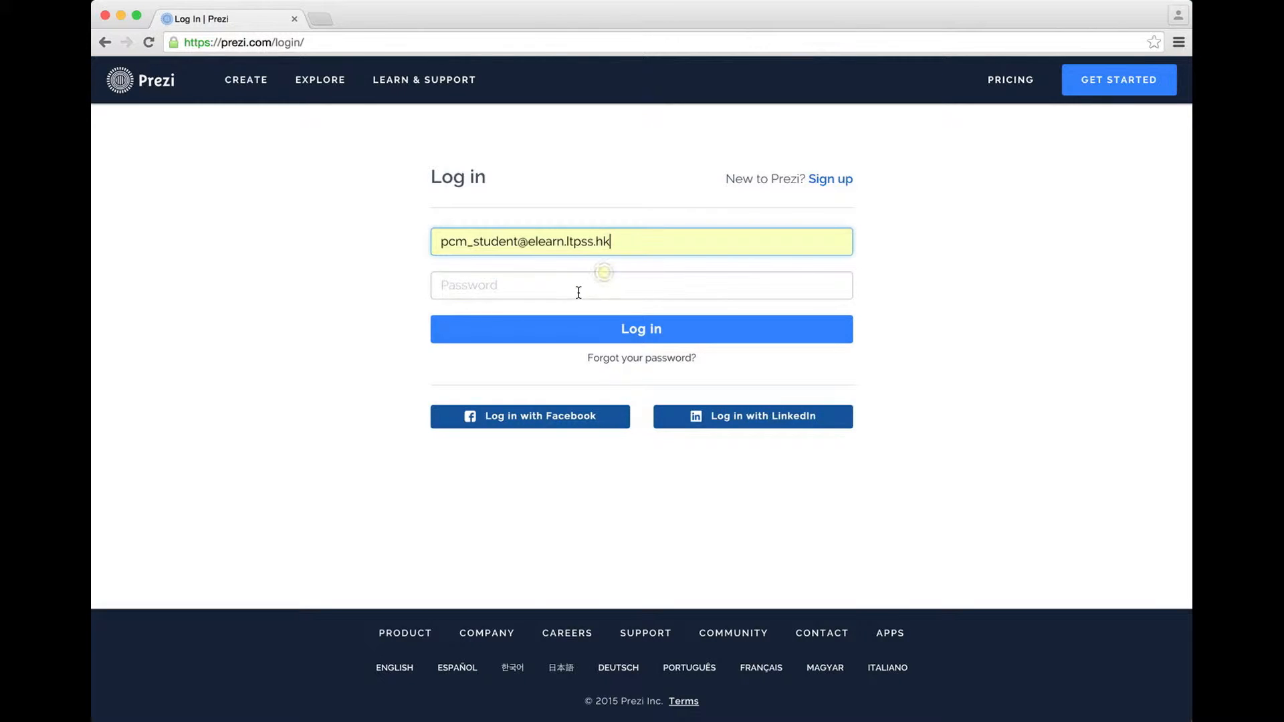
pyautogui.click(579, 291)
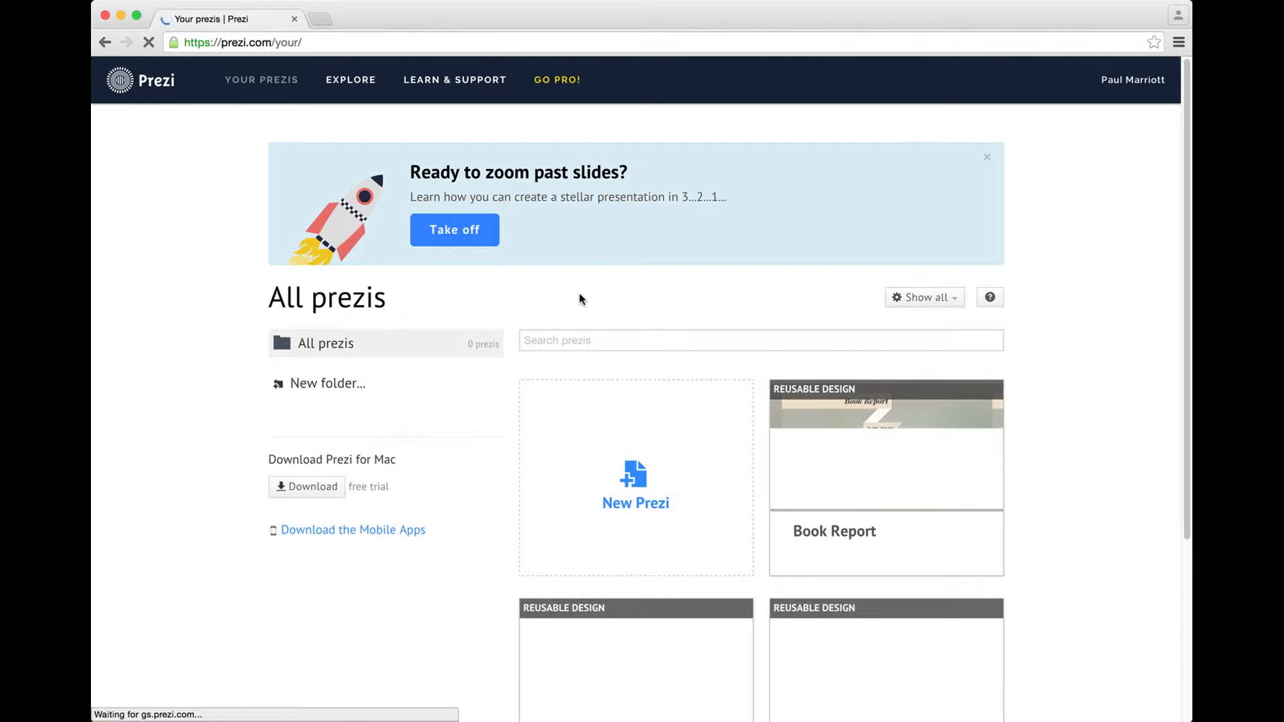
# Dismiss Chrome's save-password offer and start a New Prezi from the dashboard
pyautogui.scroll(-3, 1090, 401)
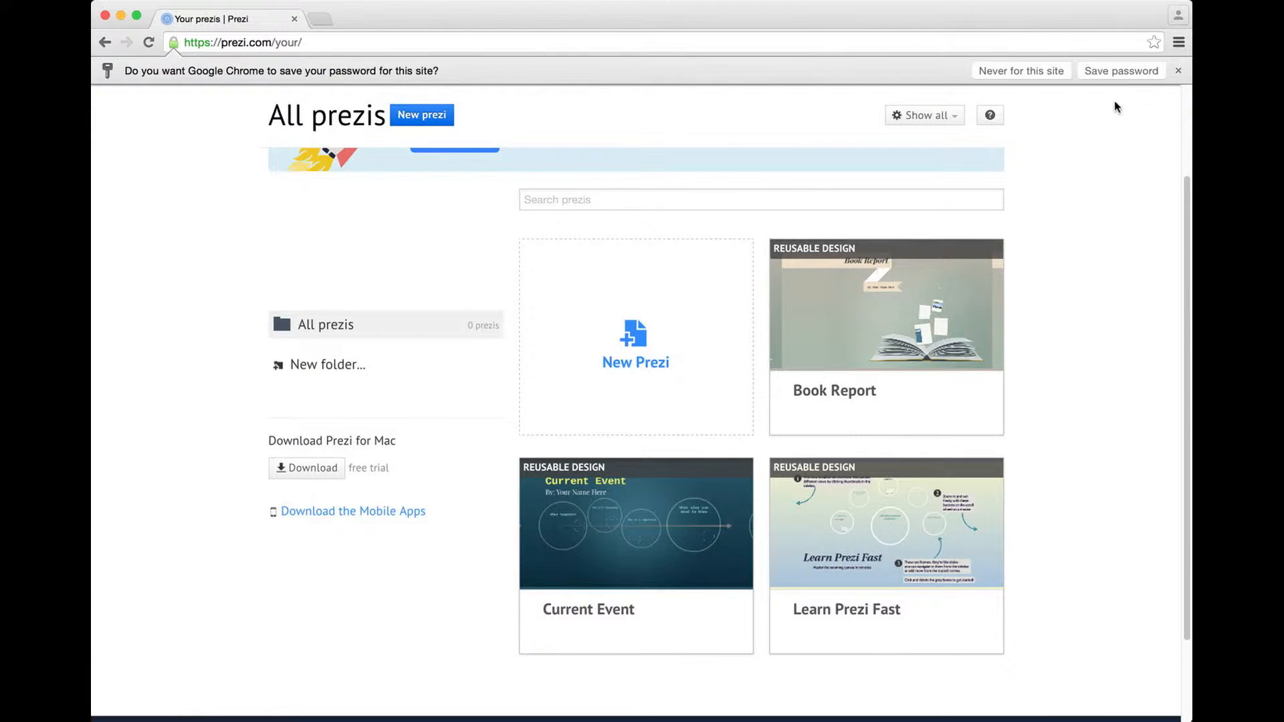
pyautogui.click(1178, 70)
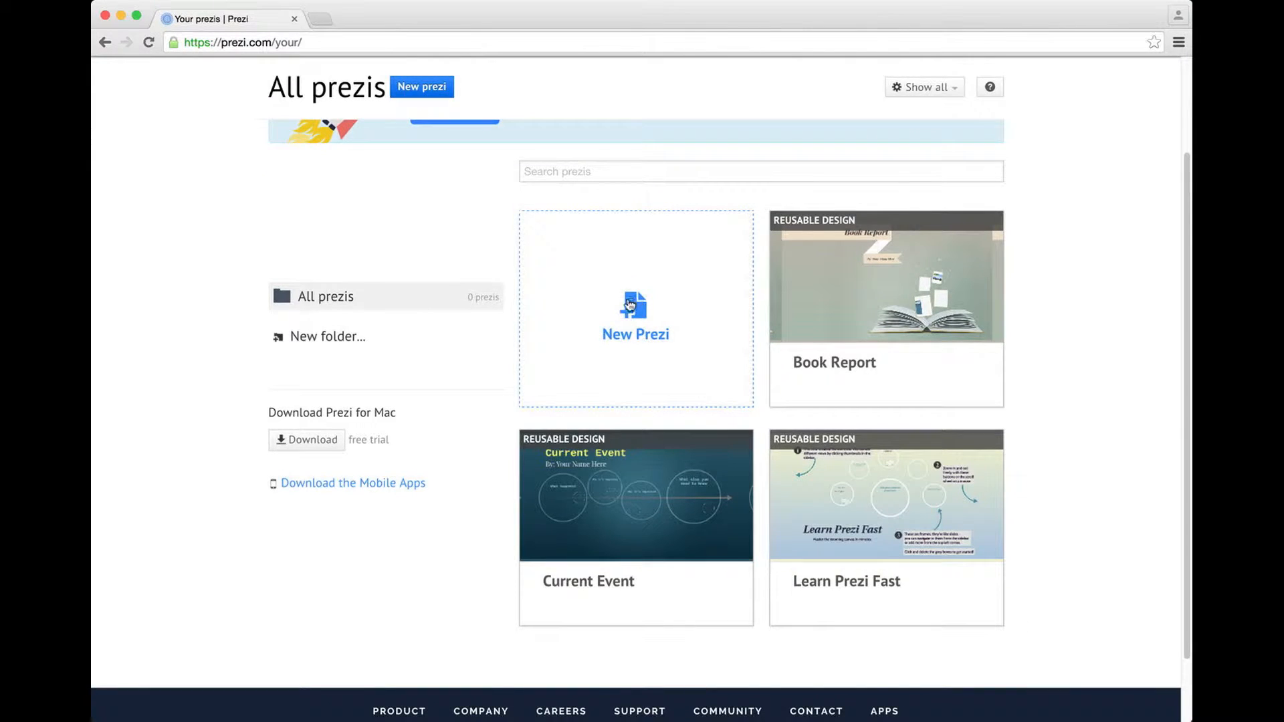
pyautogui.click(628, 305)
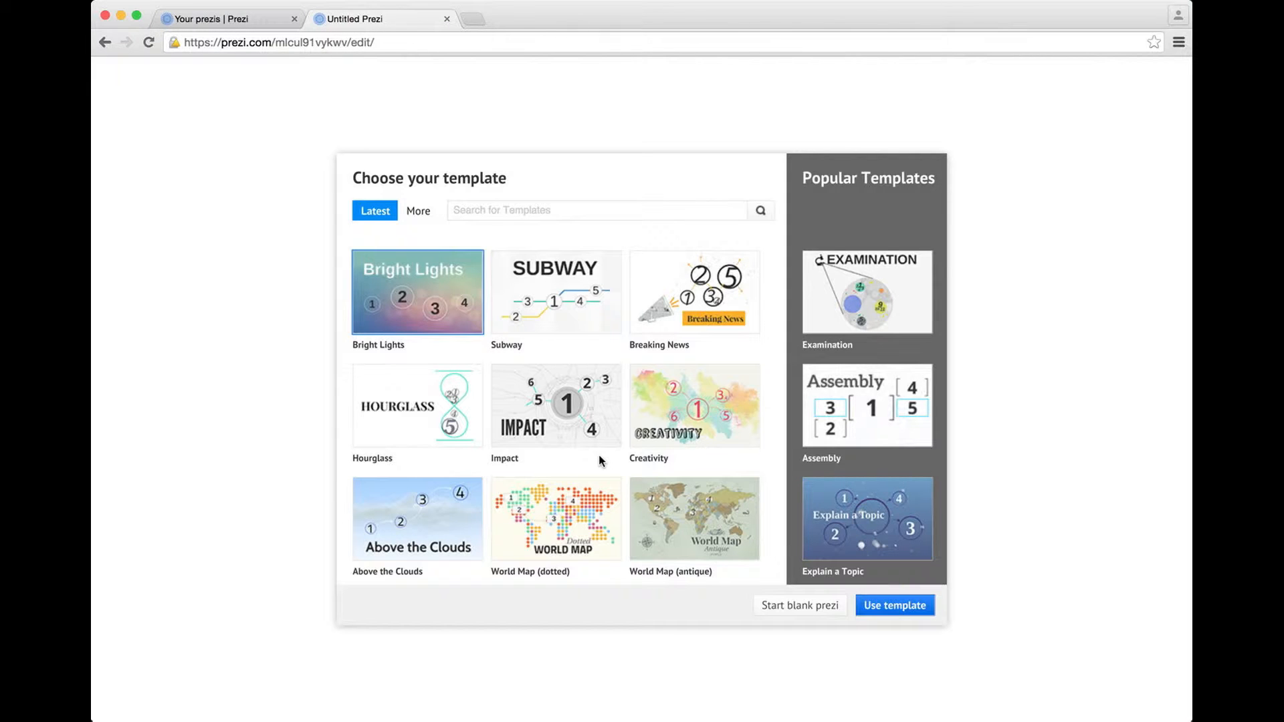
# Choose Start blank prezi instead of a template
pyautogui.click(801, 616)
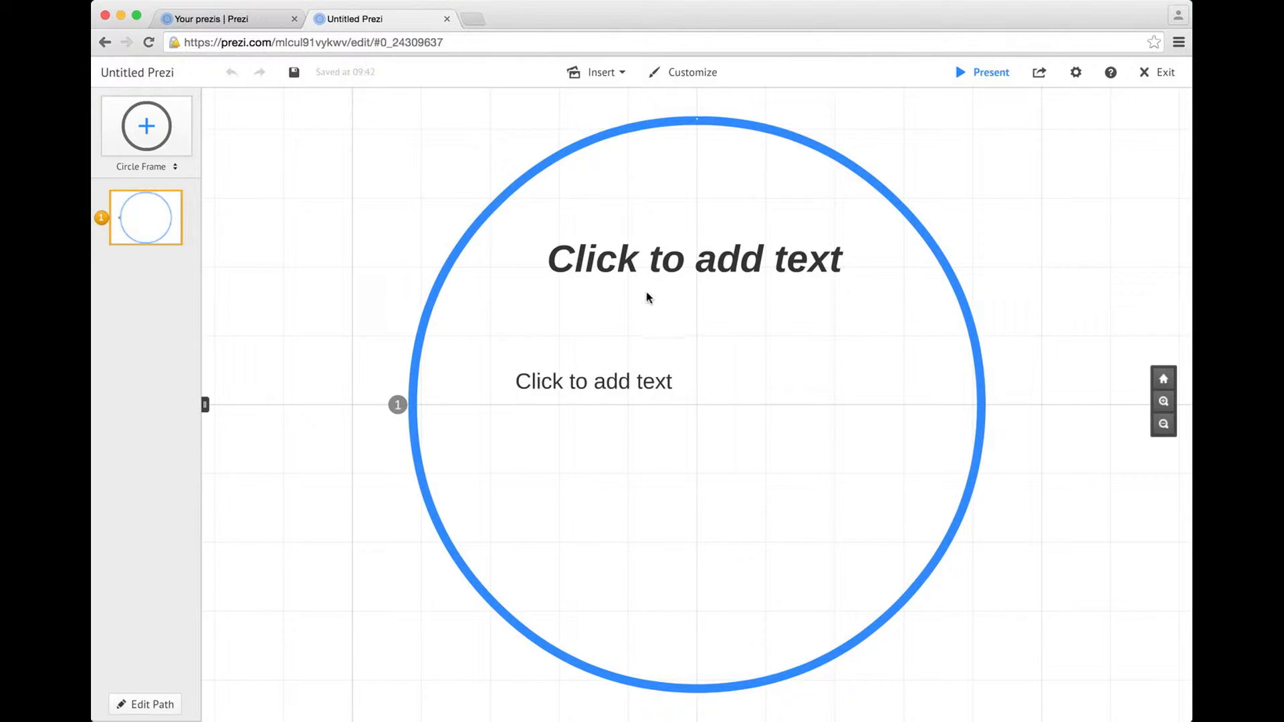
# Type the presenter's name in capitals as the circle frame's title
pyautogui.scroll(5, 672, 278)
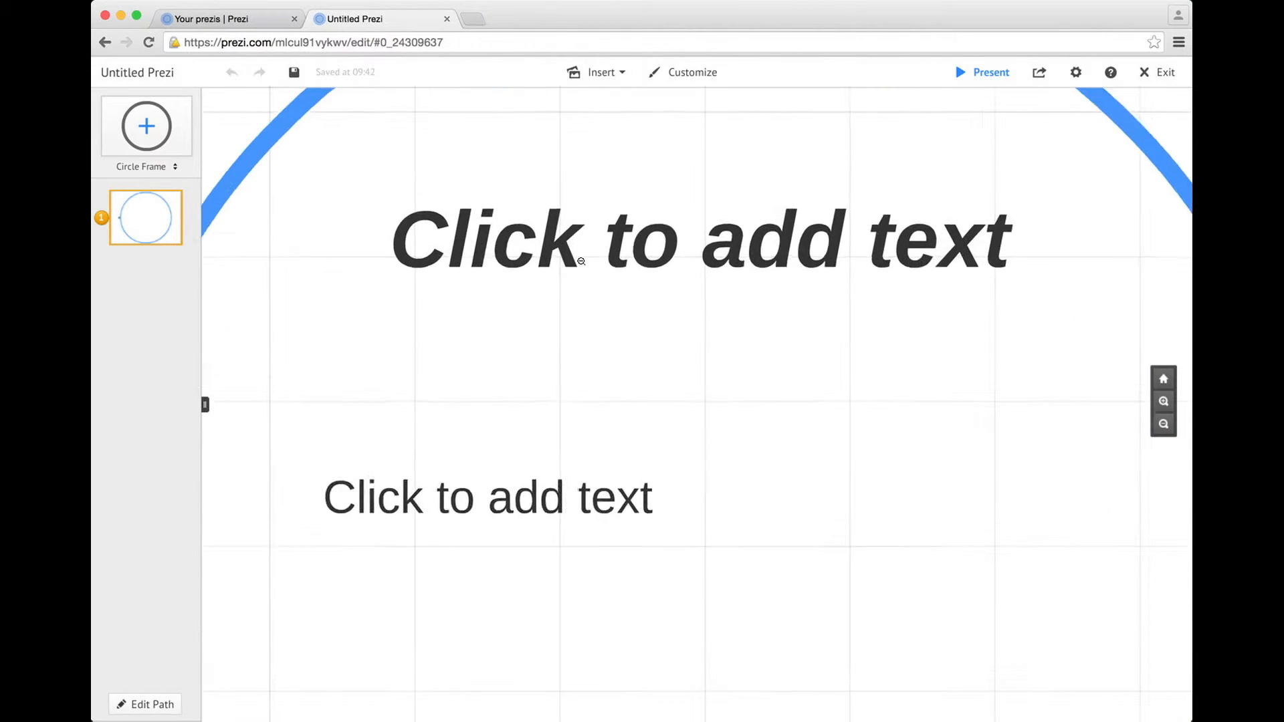
pyautogui.scroll(-5, 581, 260)
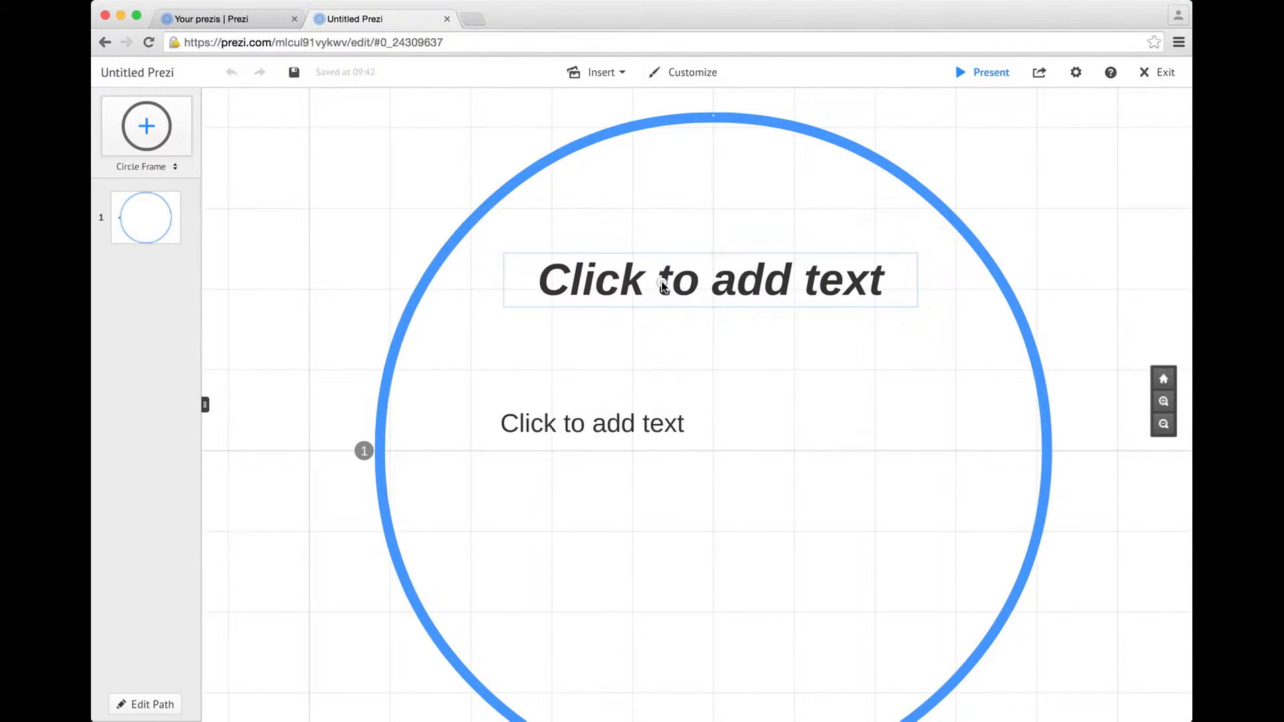
pyautogui.click(663, 286)
pyautogui.write('Mr.')
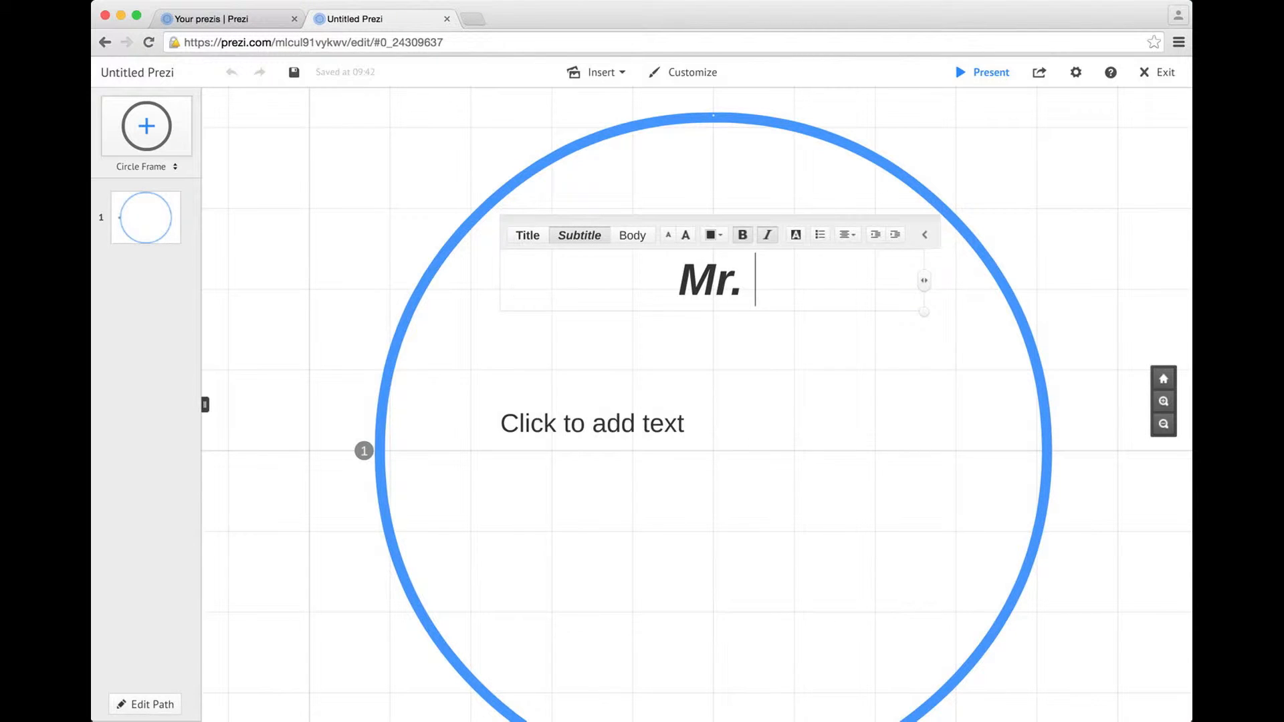
pyautogui.press('BackSpace')
pyautogui.write('. M')
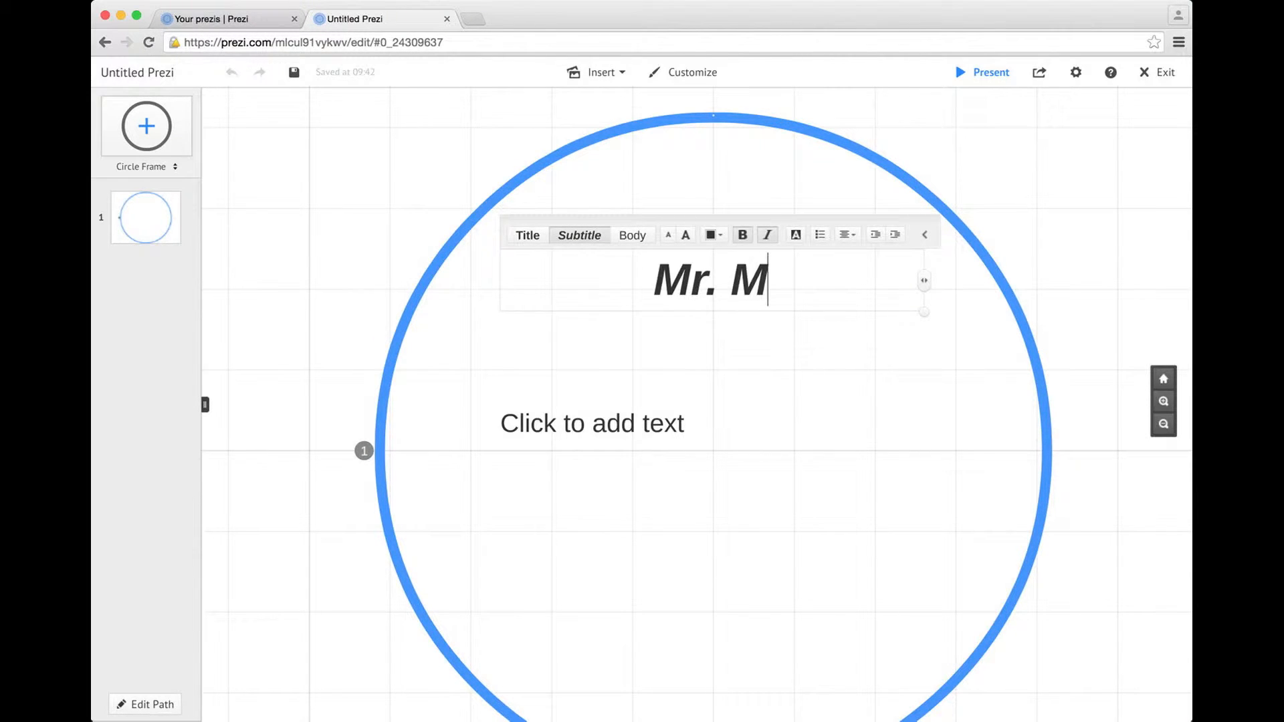
pyautogui.press('BackSpace')
pyautogui.press('BackSpace')
pyautogui.press('BackSpace')
pyautogui.press('BackSpace')
pyautogui.write('R. MARRIOTT')
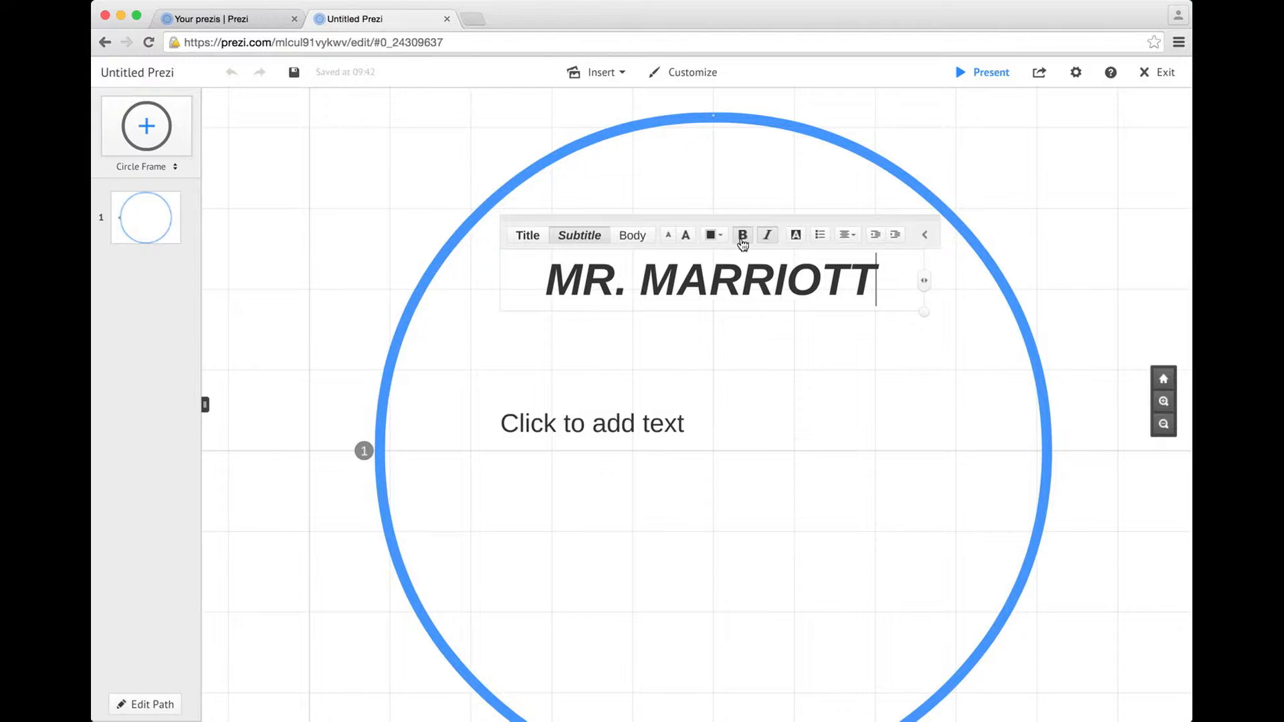
# Colour the title purple and add a new text box inside the frame
pyautogui.click(725, 235)
pyautogui.click(706, 194)
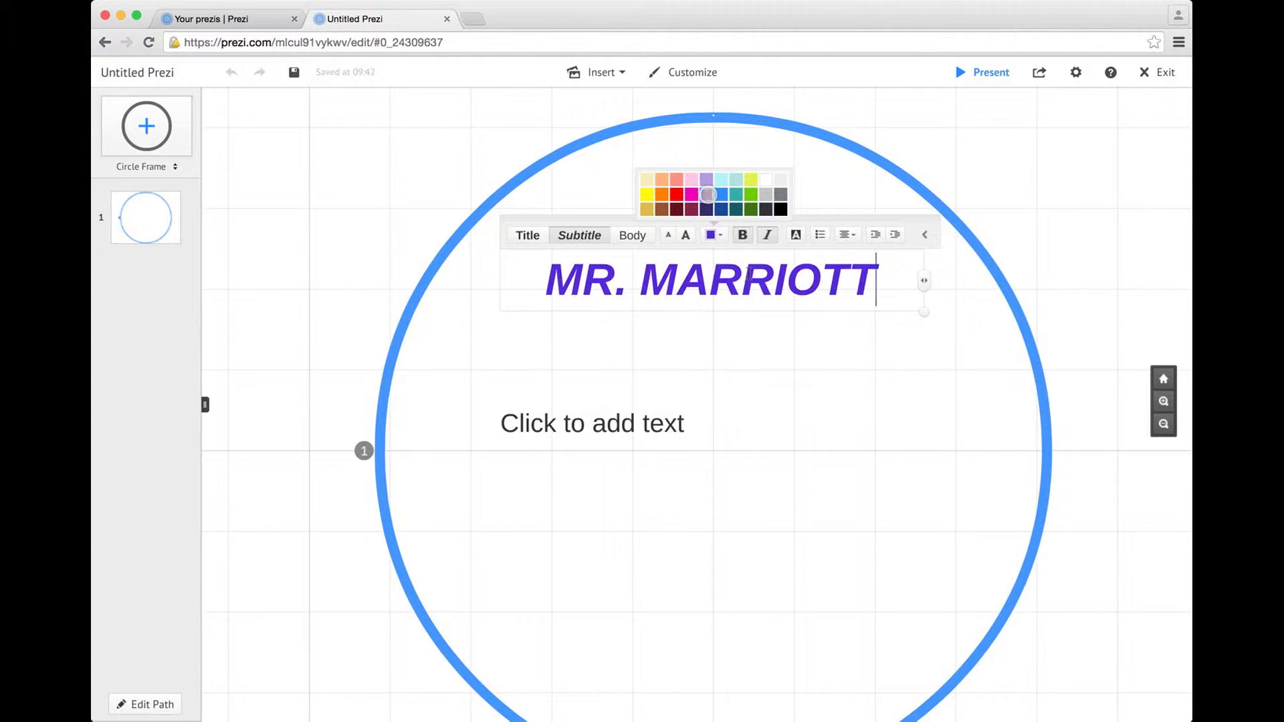
pyautogui.click(746, 378)
pyautogui.click(693, 343)
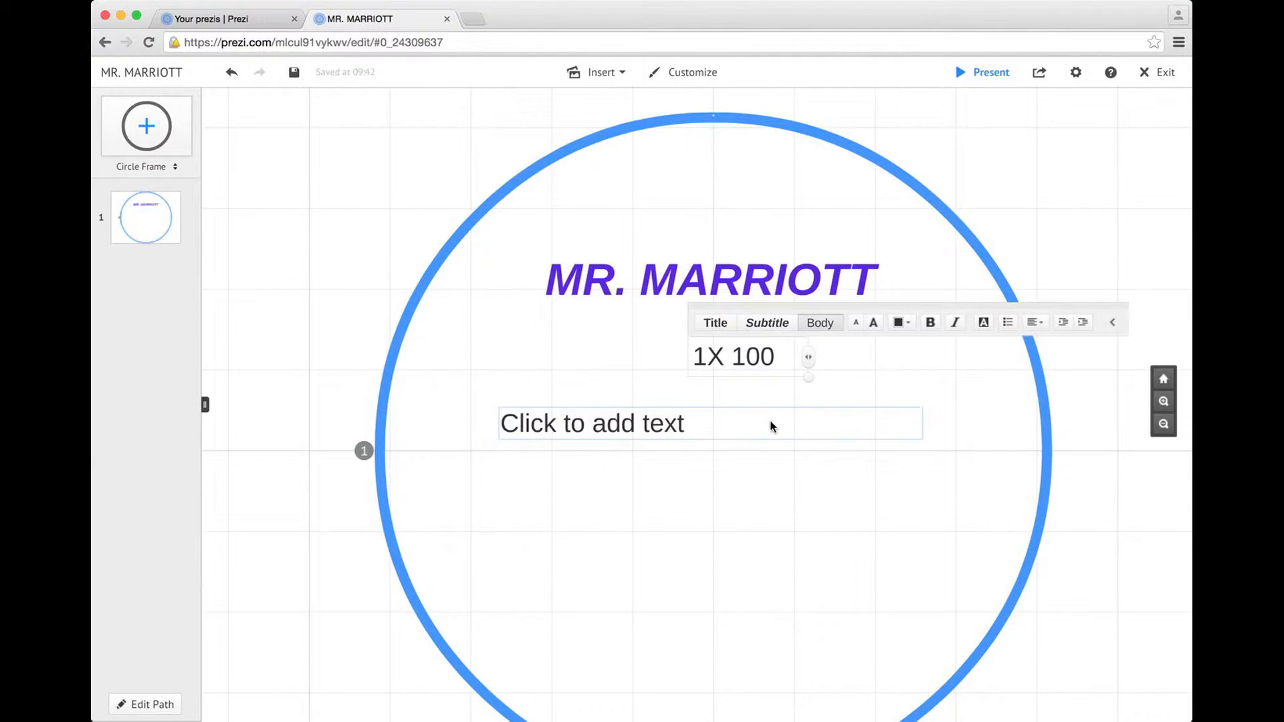
# Move the '1X 100' text under the title's right end and shrink it slightly
pyautogui.click(754, 401)
pyautogui.moveTo(760, 364); pyautogui.dragTo(842, 324)
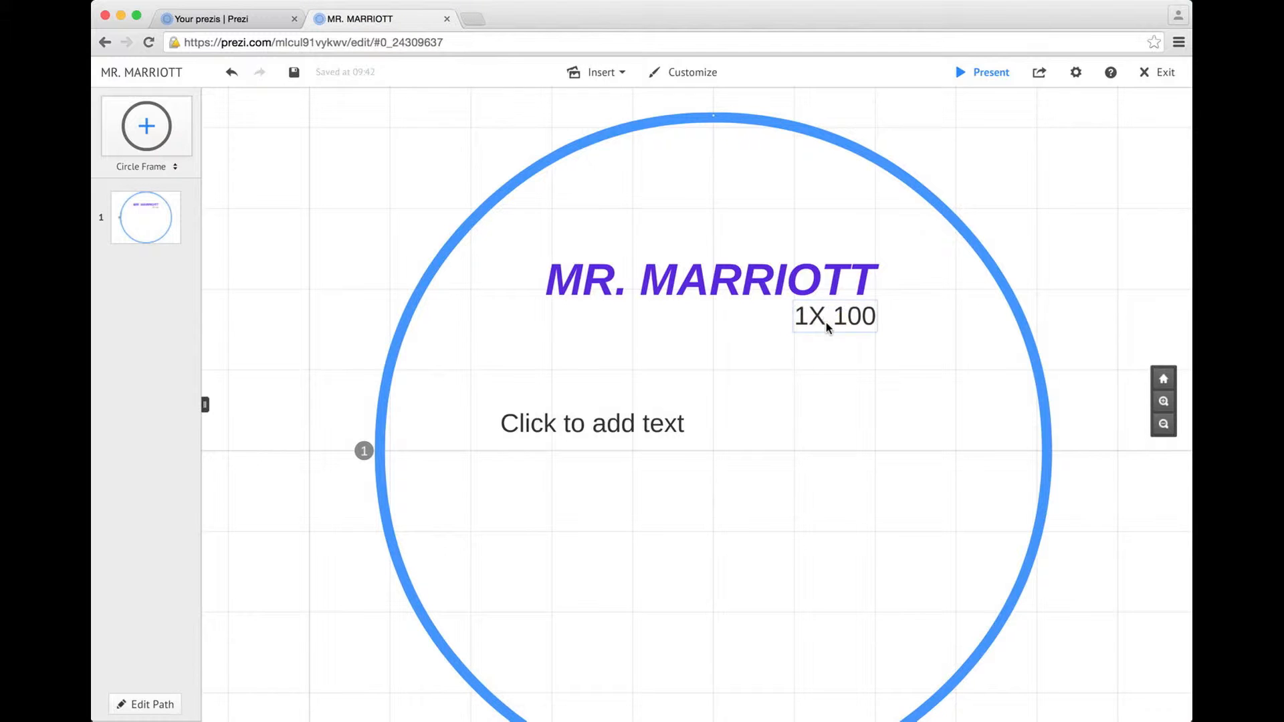
pyautogui.click(827, 326)
pyautogui.click(836, 338)
pyautogui.click(833, 315)
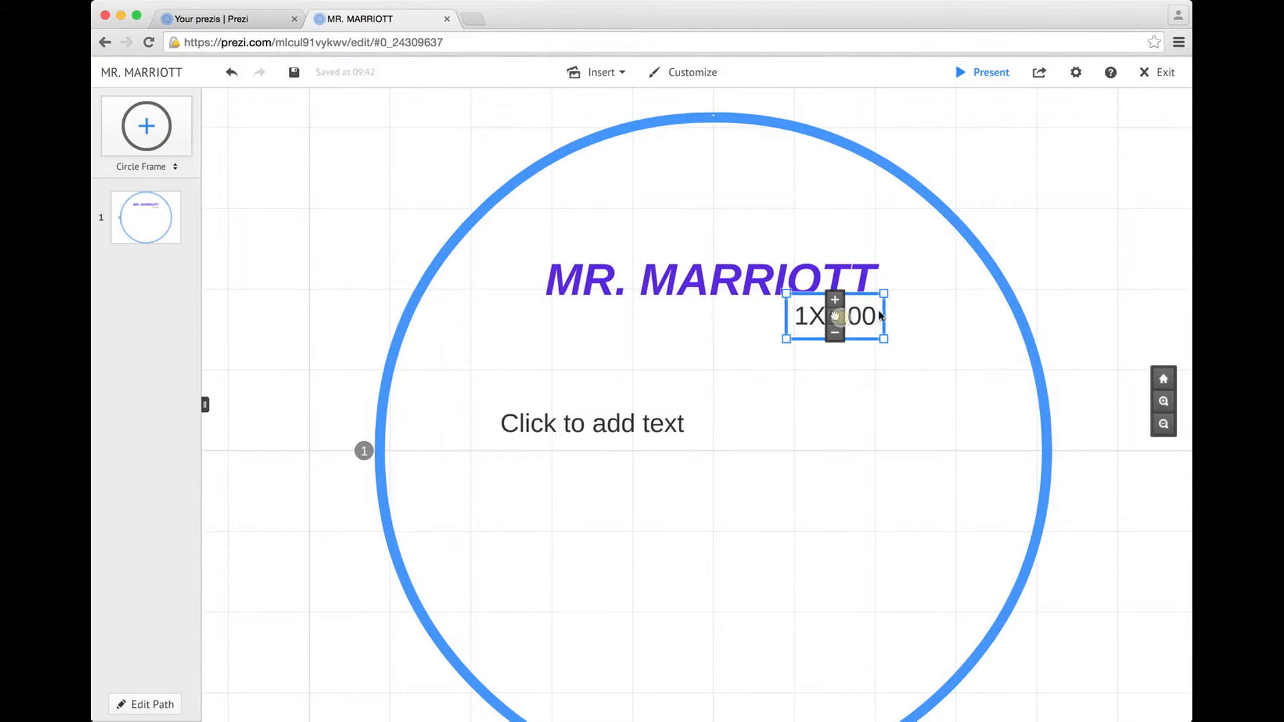
pyautogui.moveTo(891, 347); pyautogui.dragTo(939, 379)
pyautogui.moveTo(877, 339); pyautogui.dragTo(854, 318)
pyautogui.click(690, 347)
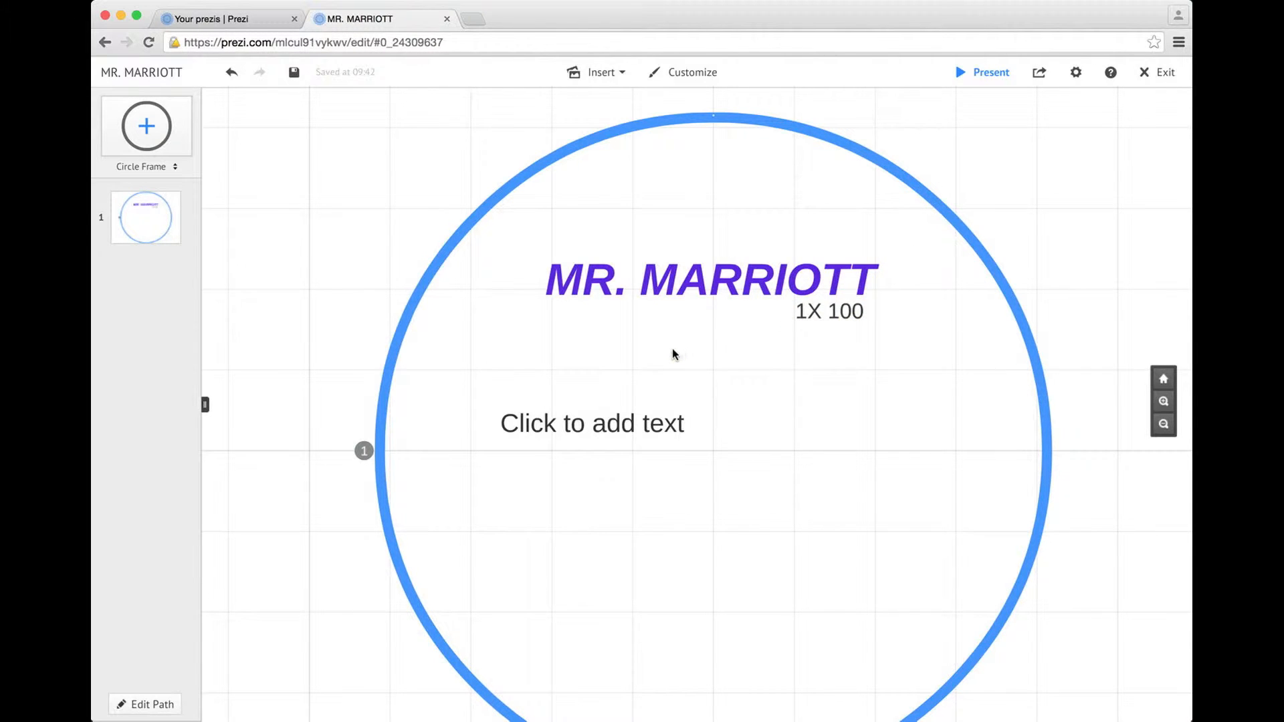
pyautogui.click(551, 423)
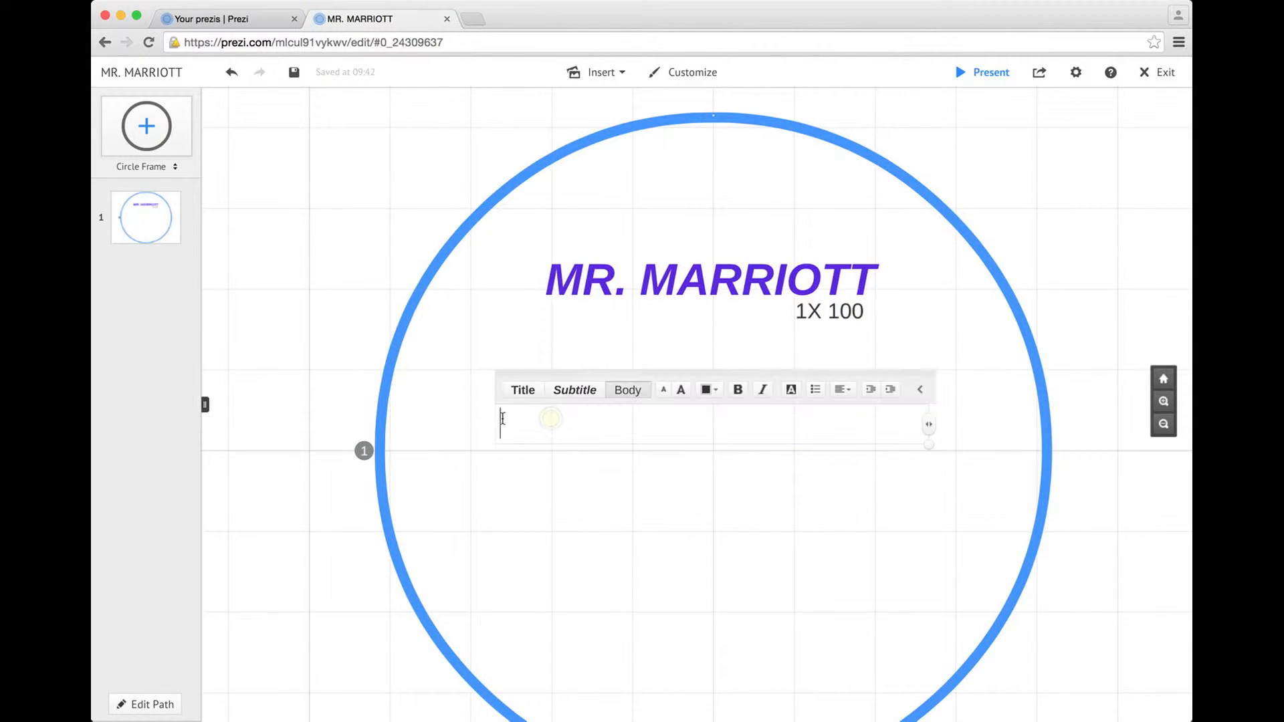
# Close the body placeholder without text, then zoom and pan to recentre the frame
pyautogui.press('Escape')
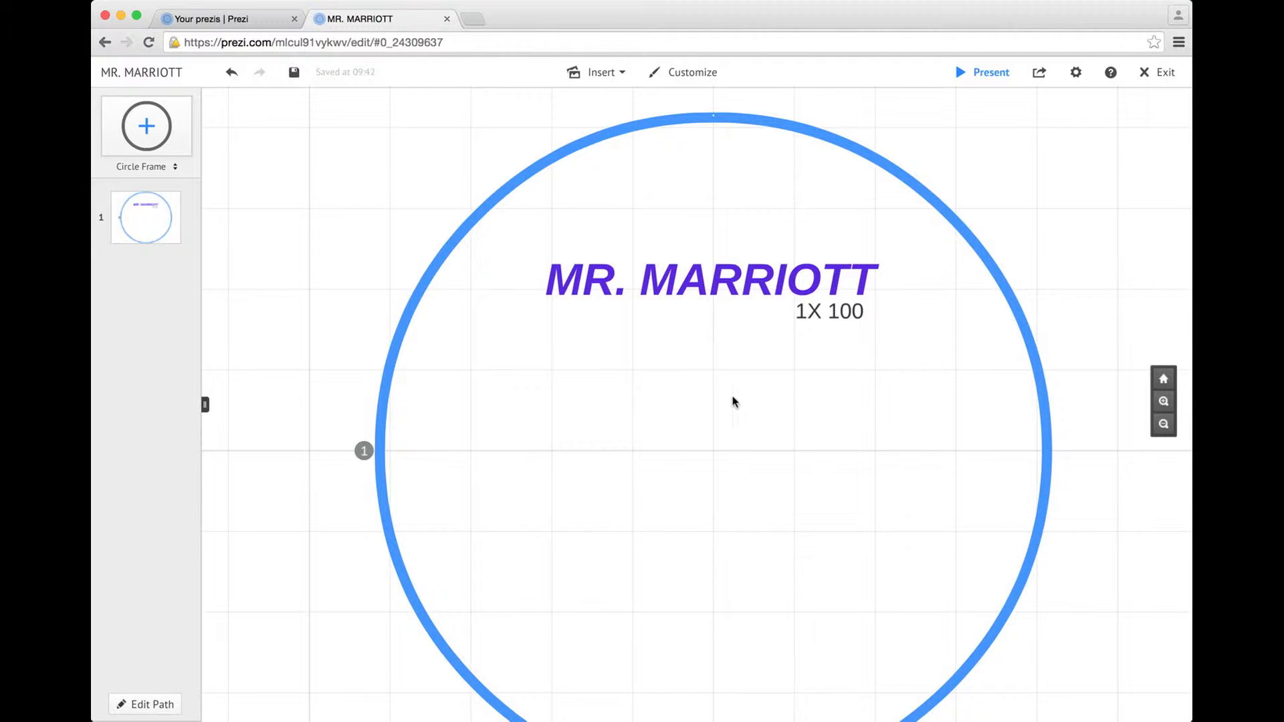
pyautogui.scroll(-5, 709, 408)
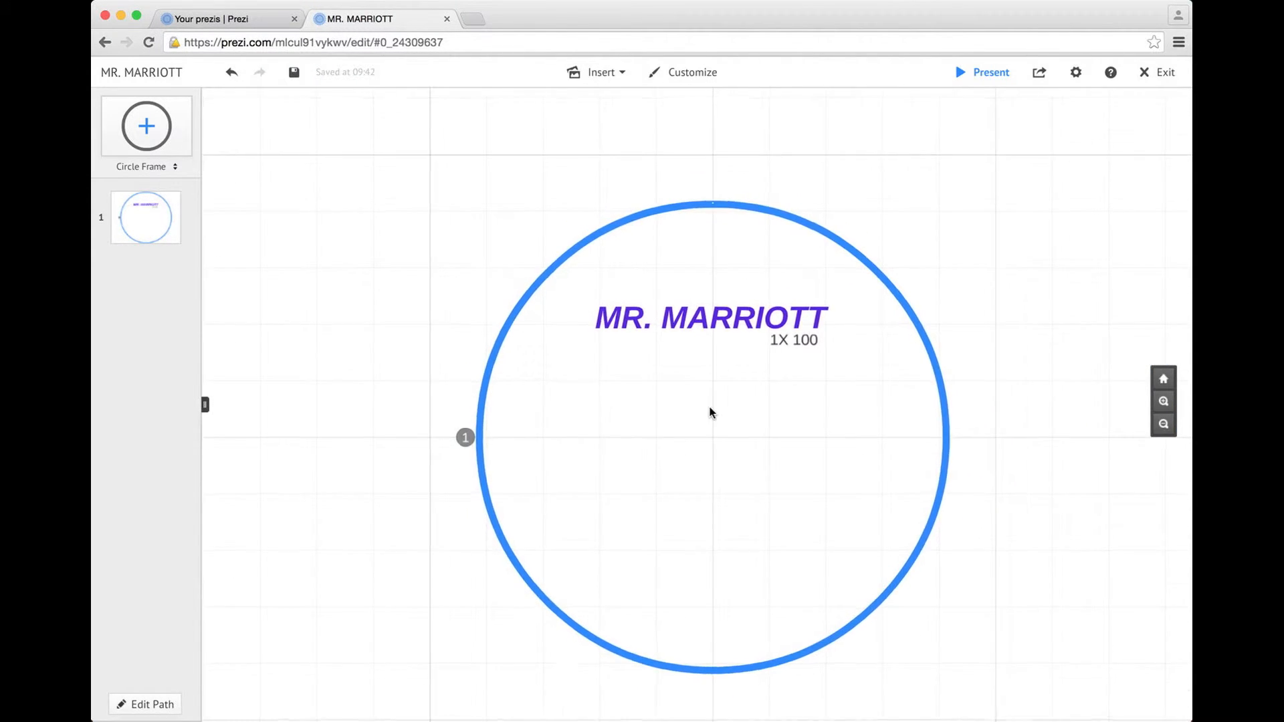
pyautogui.scroll(-2, 710, 409)
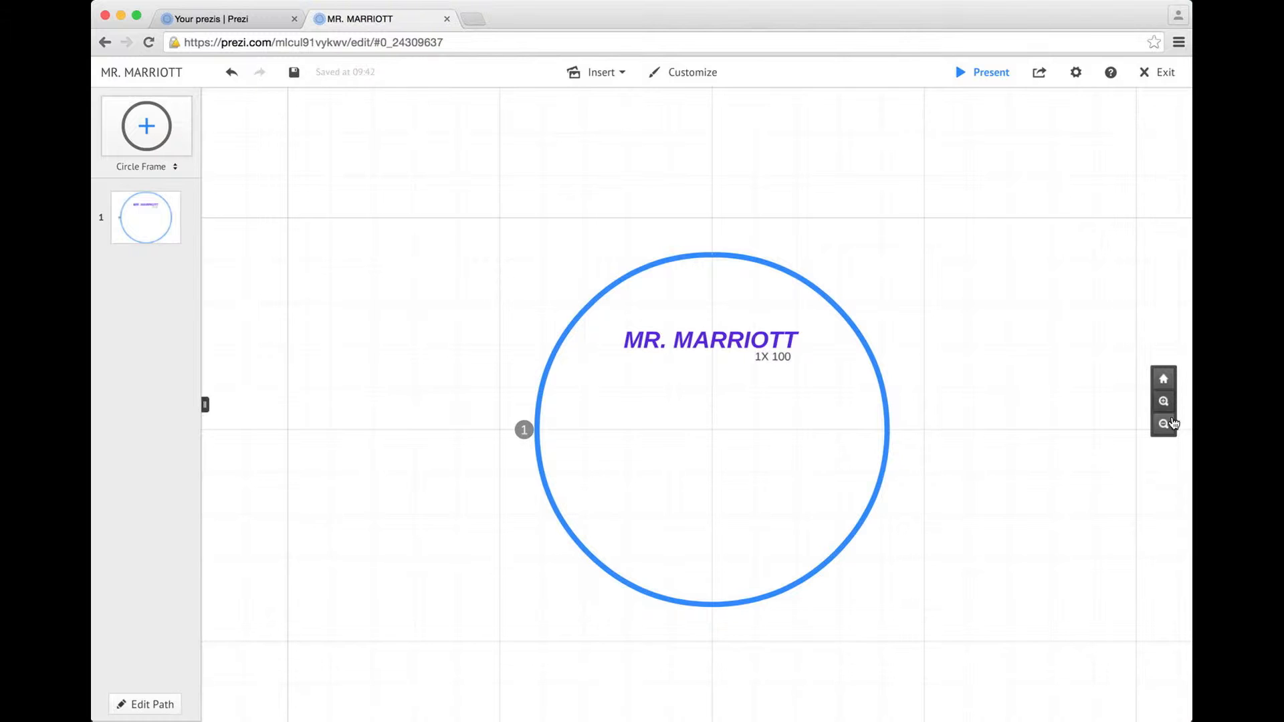
pyautogui.click(1163, 402)
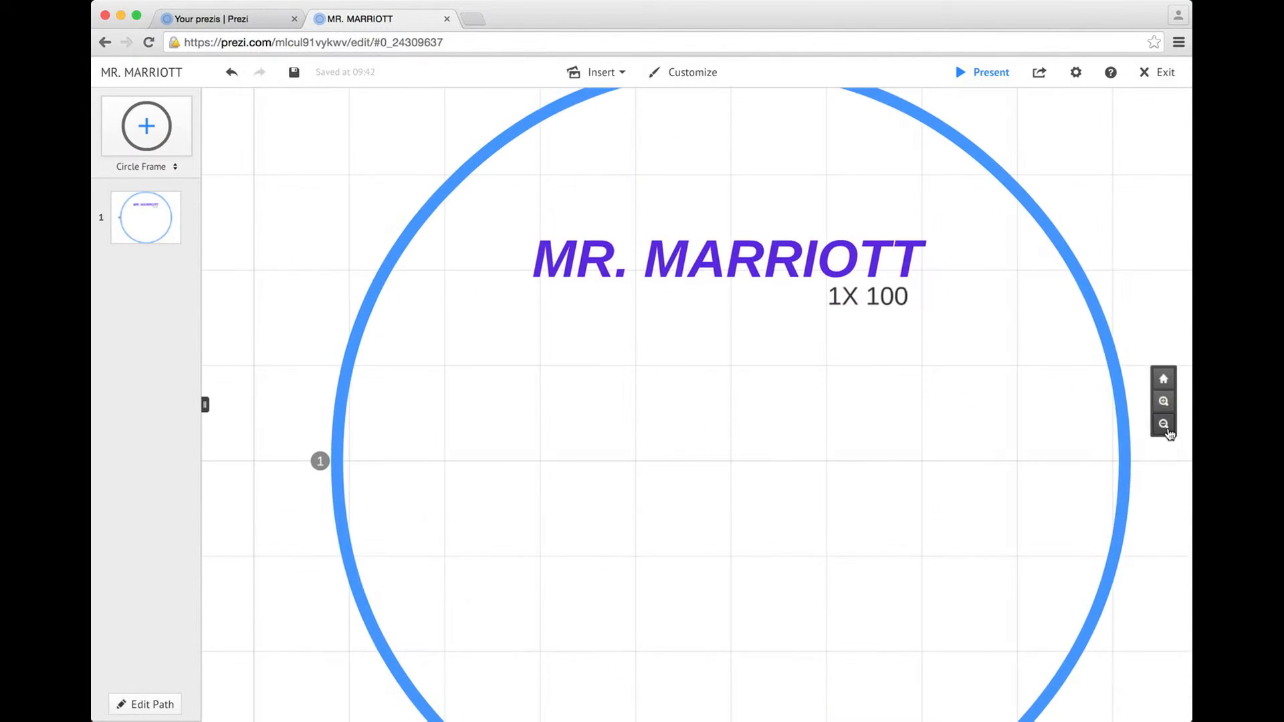
pyautogui.click(1164, 425)
pyautogui.moveTo(1052, 429); pyautogui.dragTo(969, 385)
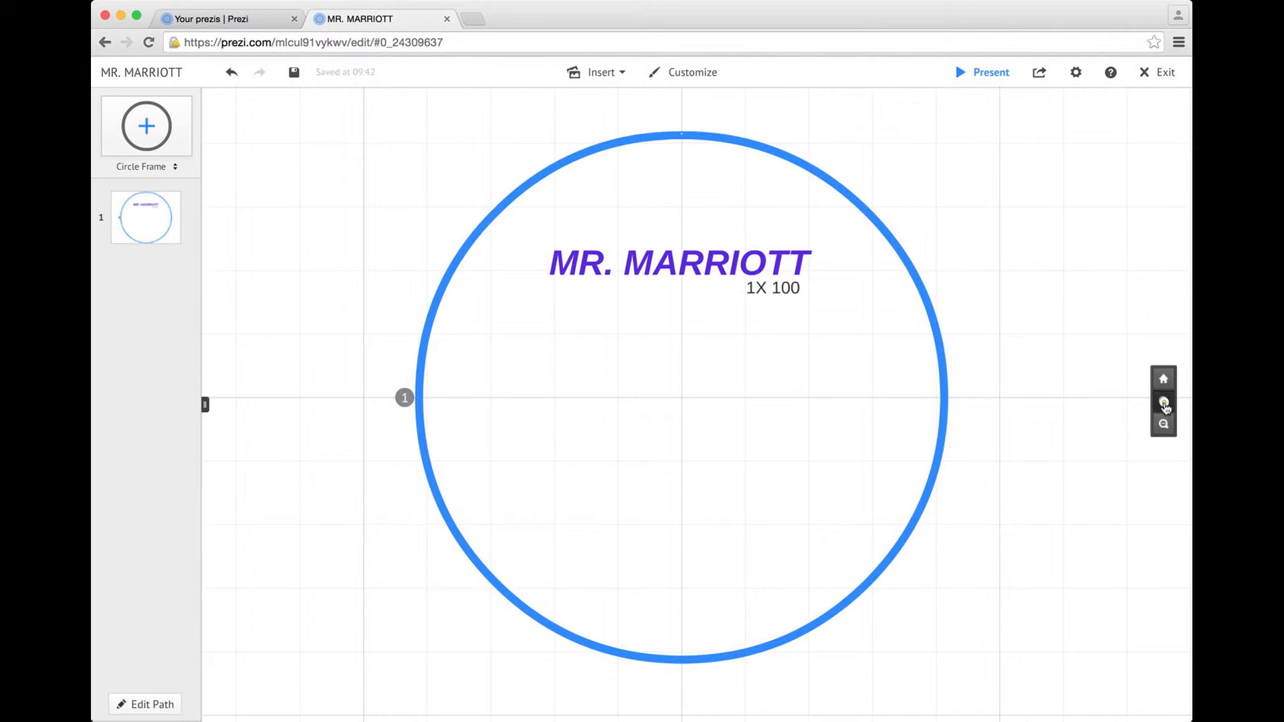
pyautogui.click(1164, 403)
pyautogui.moveTo(771, 367); pyautogui.dragTo(864, 293)
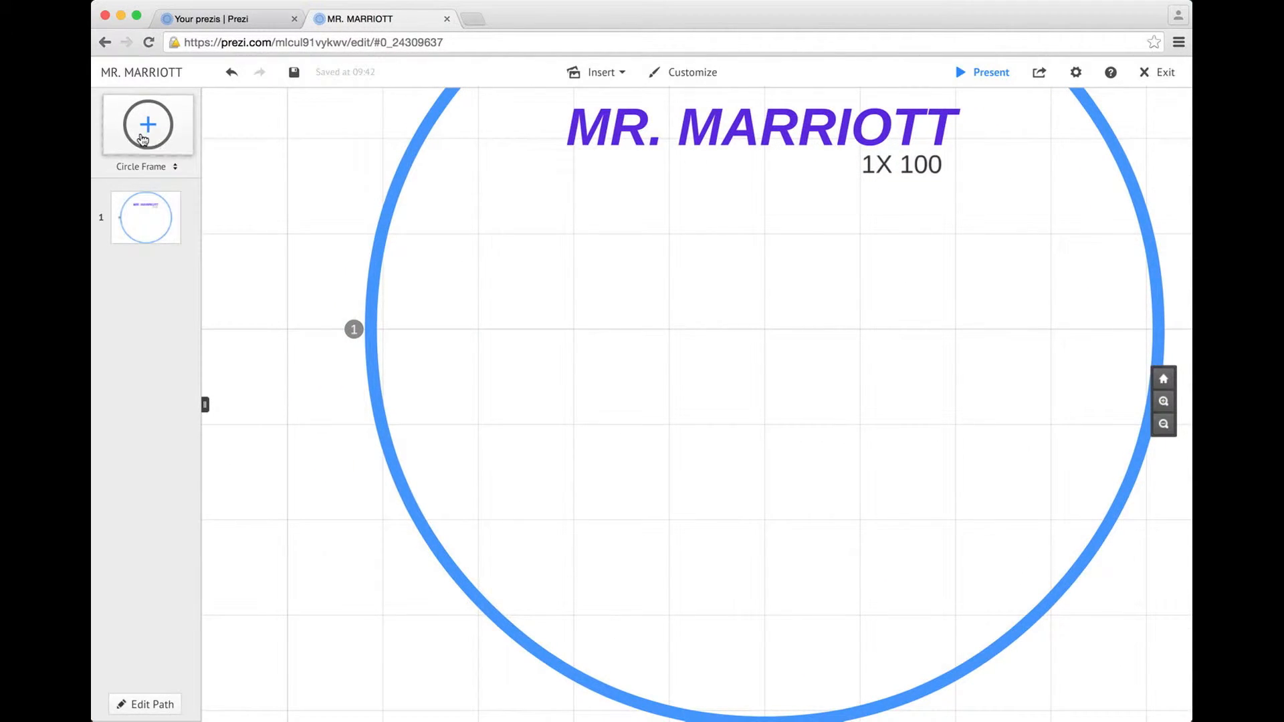
# Insert a new circle frame inside the big circle as path step 2
pyautogui.click(152, 134)
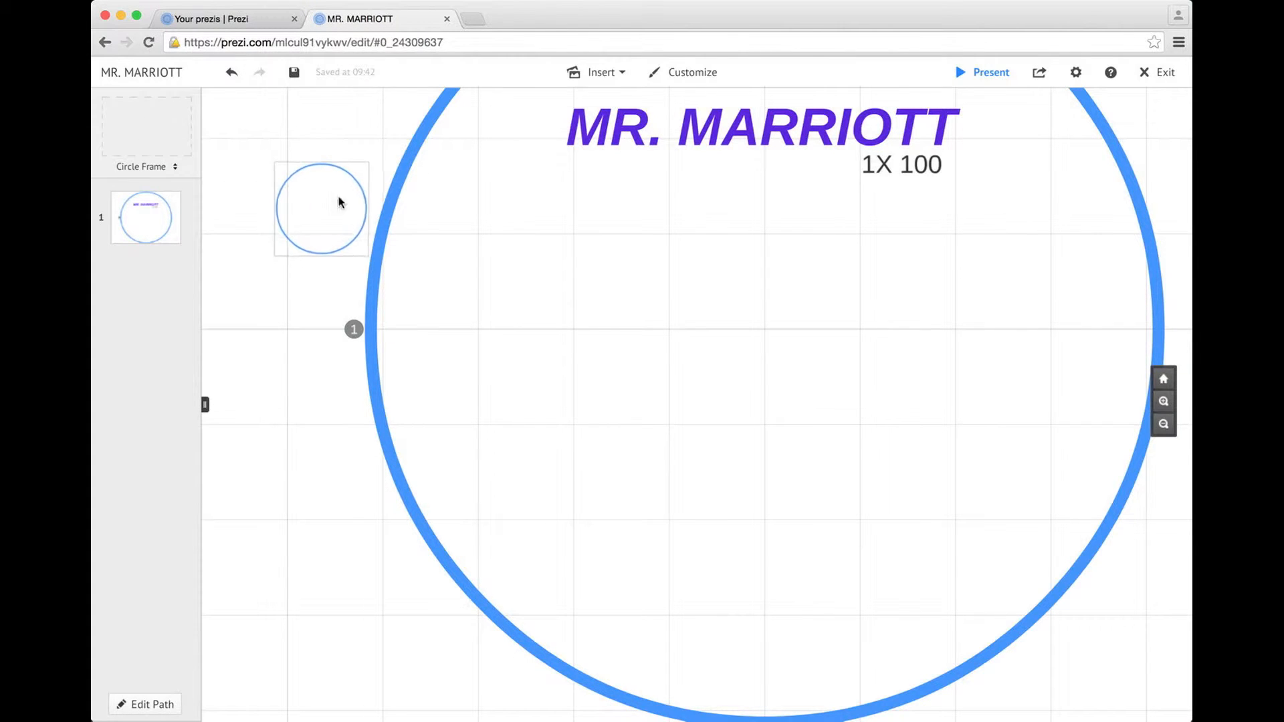
pyautogui.moveTo(349, 226); pyautogui.dragTo(566, 298)
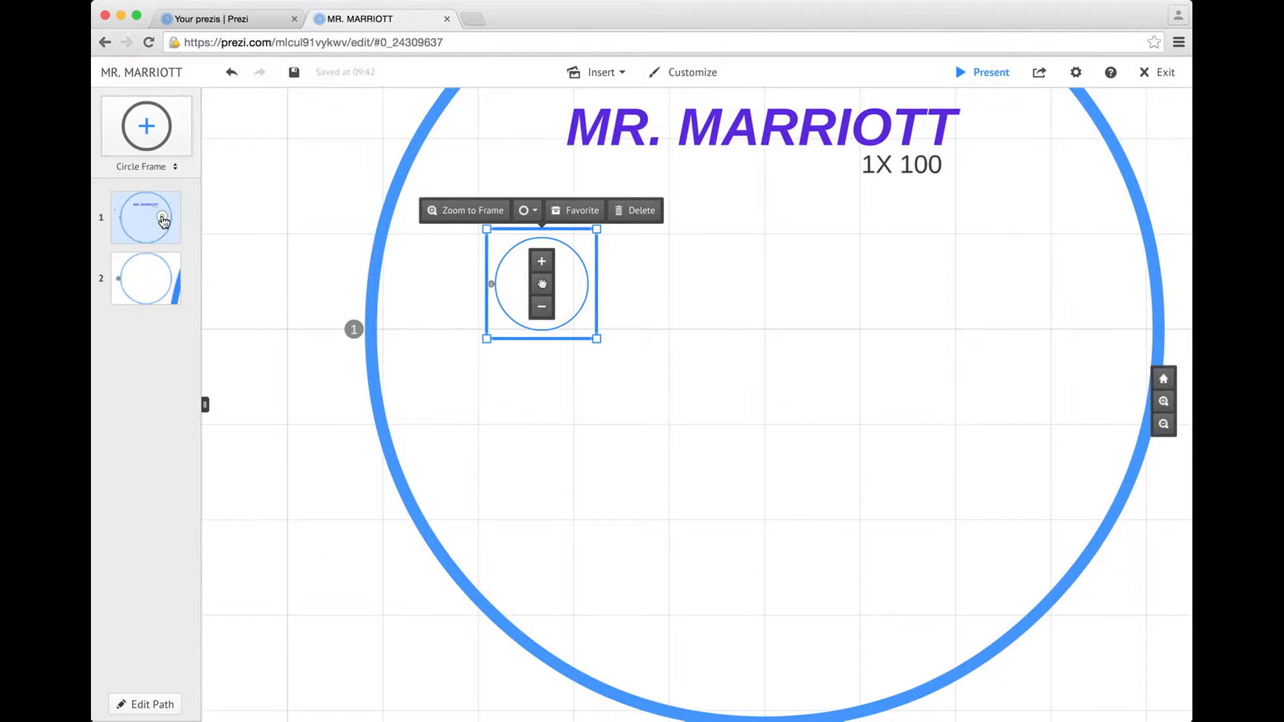
pyautogui.click(161, 221)
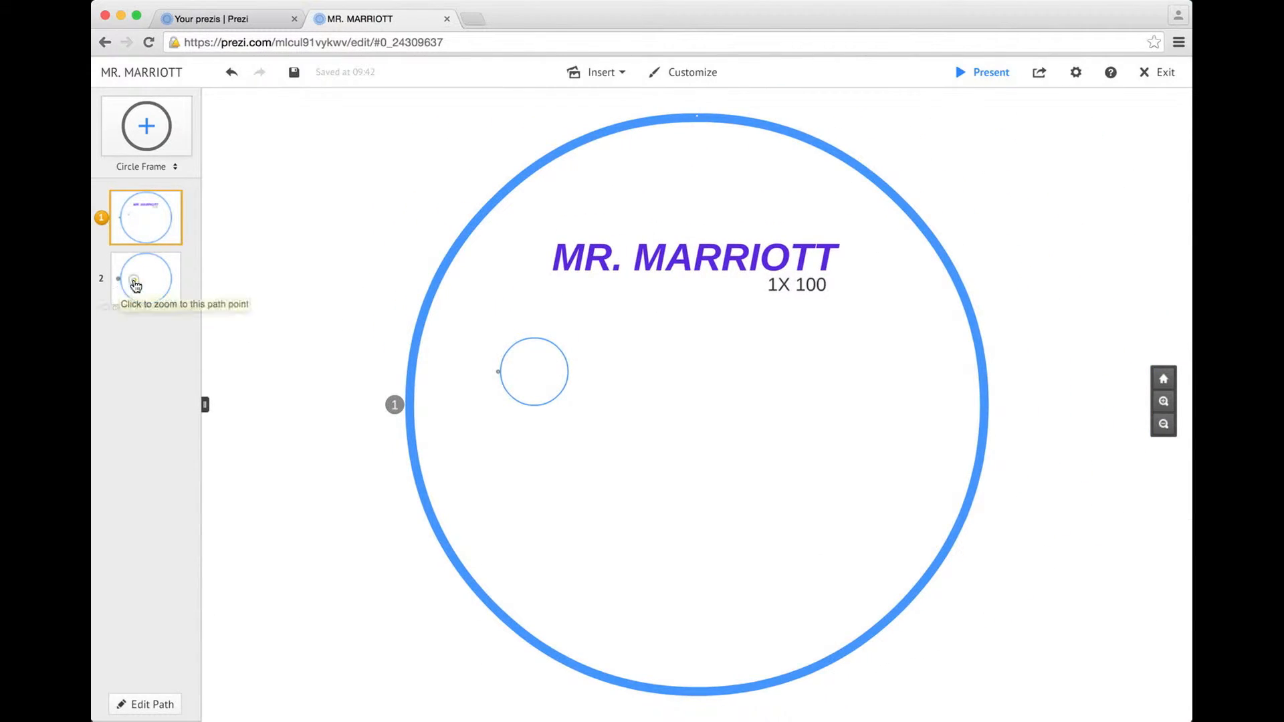
pyautogui.click(121, 307)
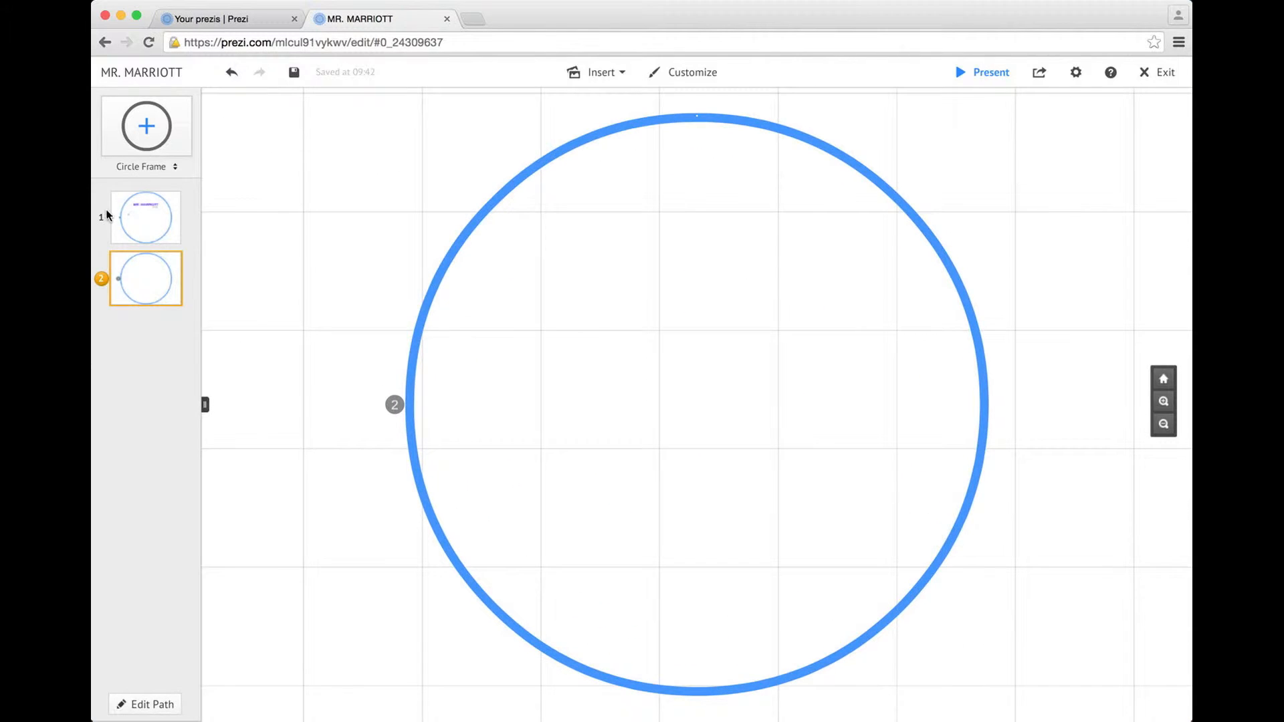
pyautogui.click(124, 220)
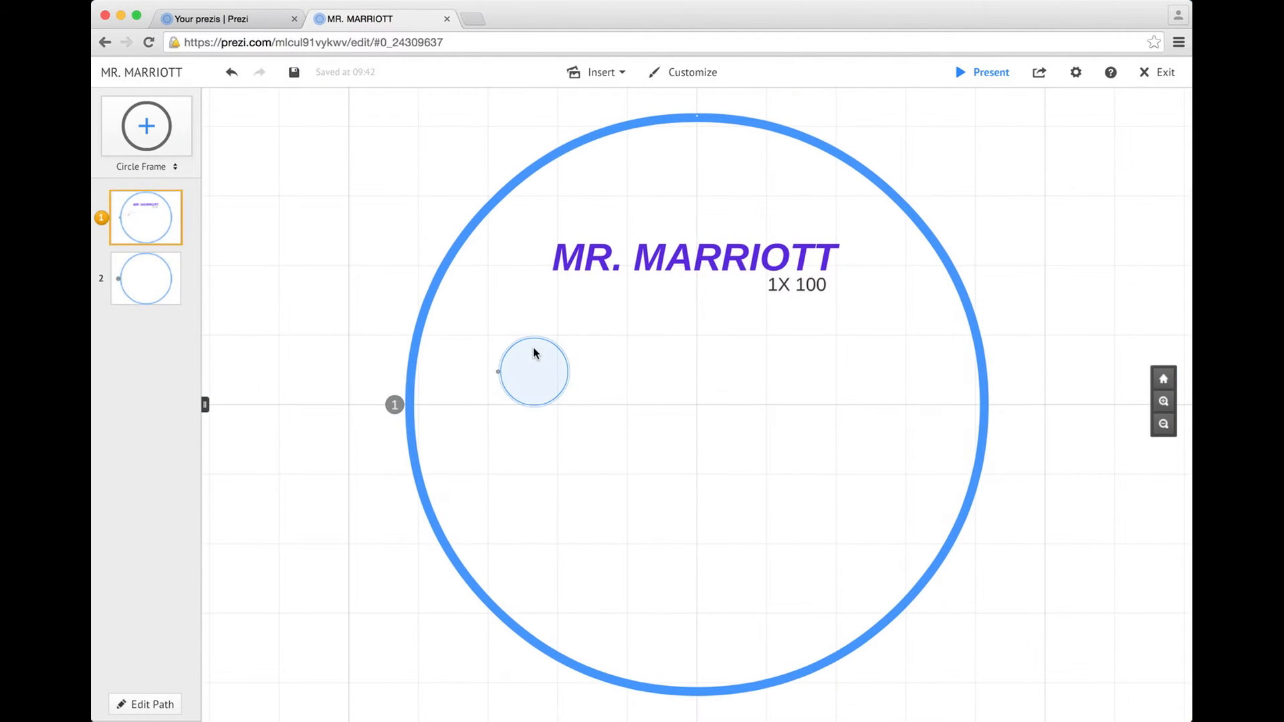
# Enlarge the small circle frame and shift it right and down below the title
pyautogui.click(536, 364)
pyautogui.moveTo(585, 421); pyautogui.dragTo(630, 455)
pyautogui.moveTo(592, 391)
pyautogui.mouseDown()
pyautogui.moveTo(646, 406)
pyautogui.moveTo(580, 387)
pyautogui.mouseUp()
pyautogui.moveTo(607, 452); pyautogui.dragTo(594, 438)
pyautogui.click(638, 351)
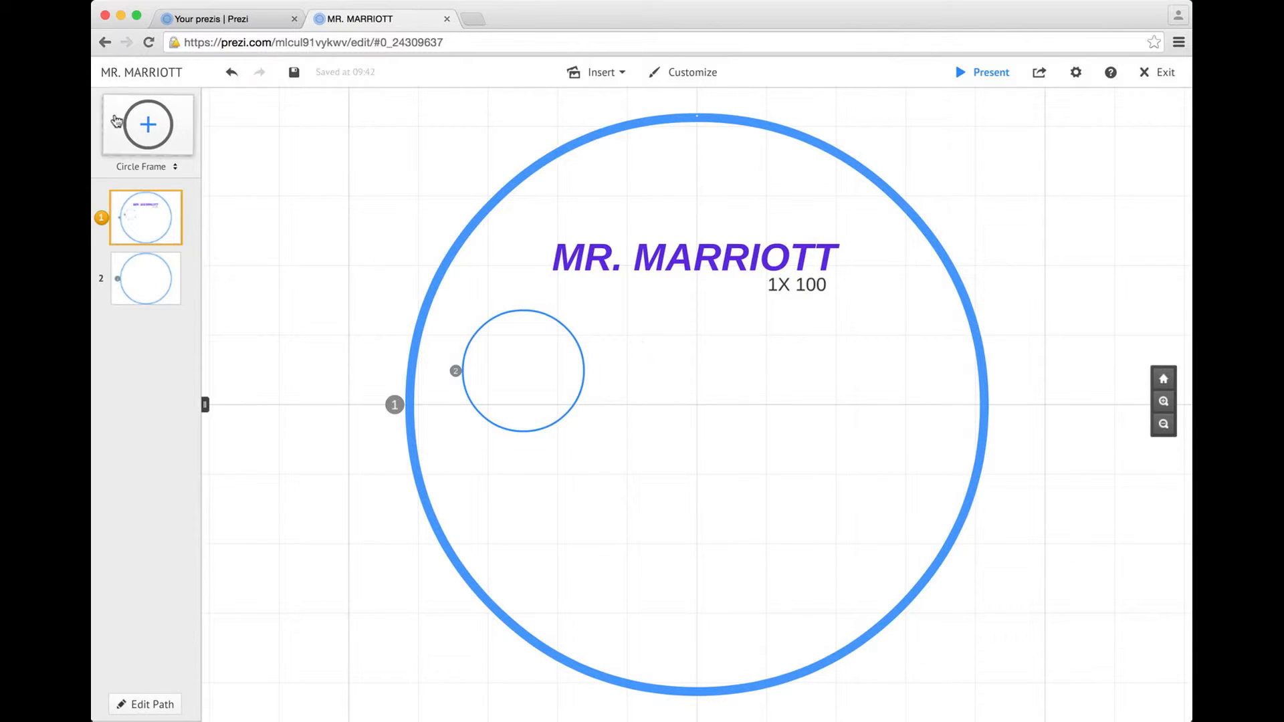
# Add a bracket frame inside the big circle as path step 3
pyautogui.click(171, 166)
pyautogui.click(176, 193)
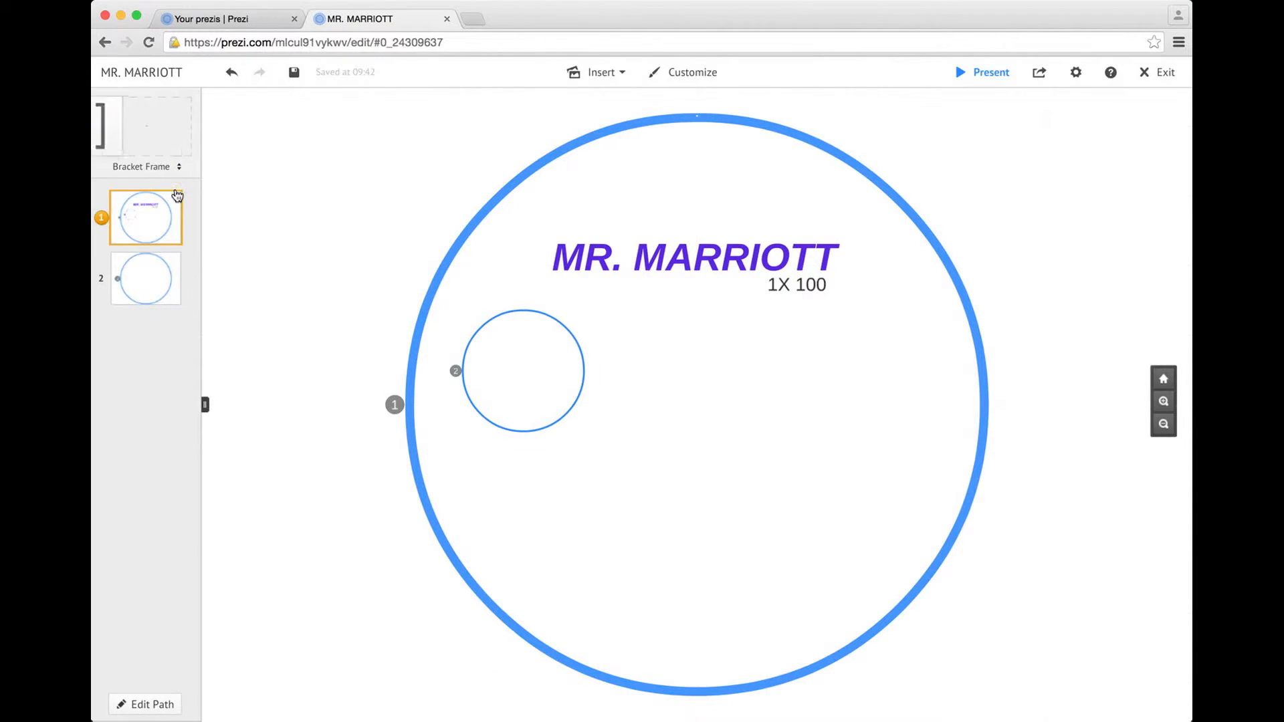
pyautogui.moveTo(162, 137); pyautogui.dragTo(545, 292)
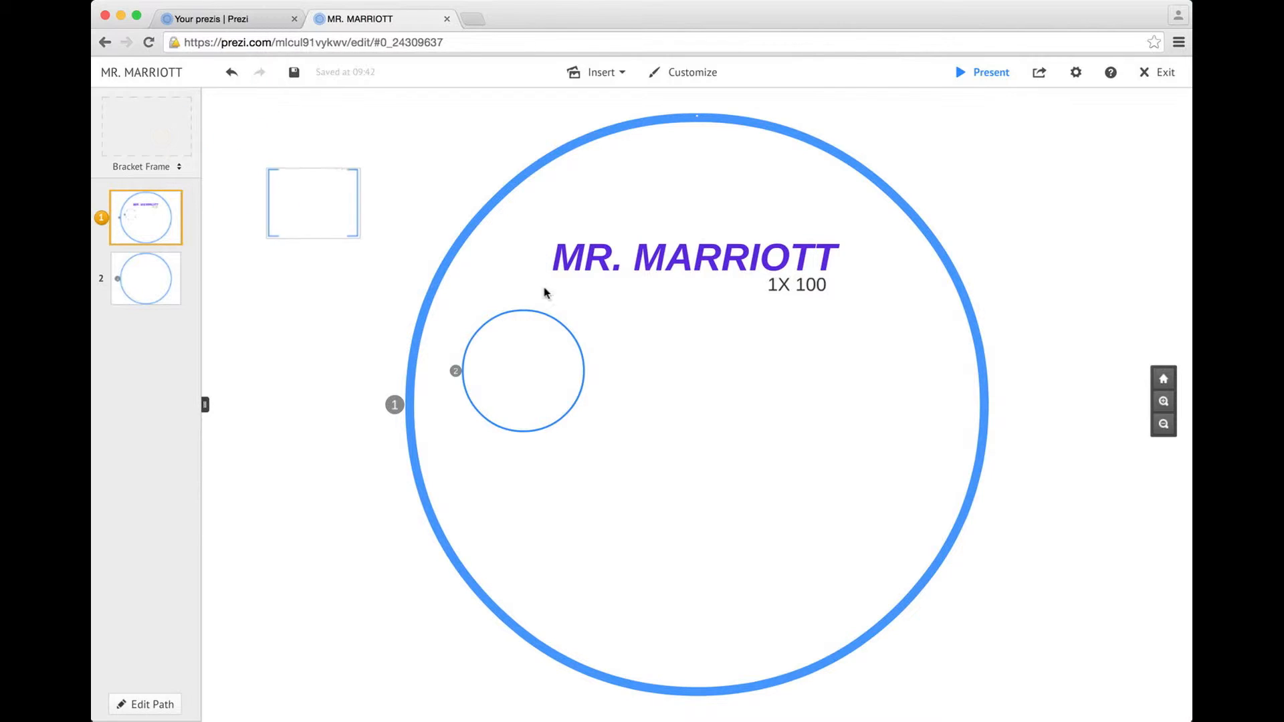
pyautogui.click(338, 209)
pyautogui.moveTo(335, 211); pyautogui.dragTo(708, 375)
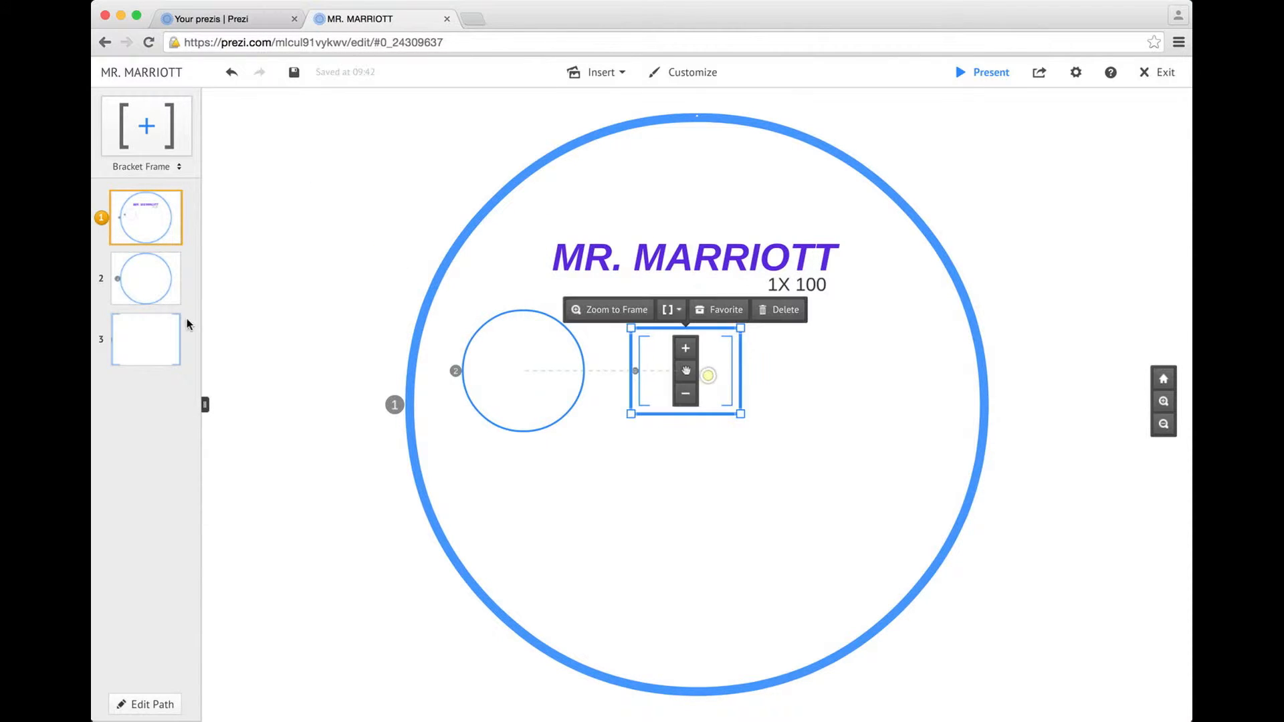
pyautogui.click(130, 343)
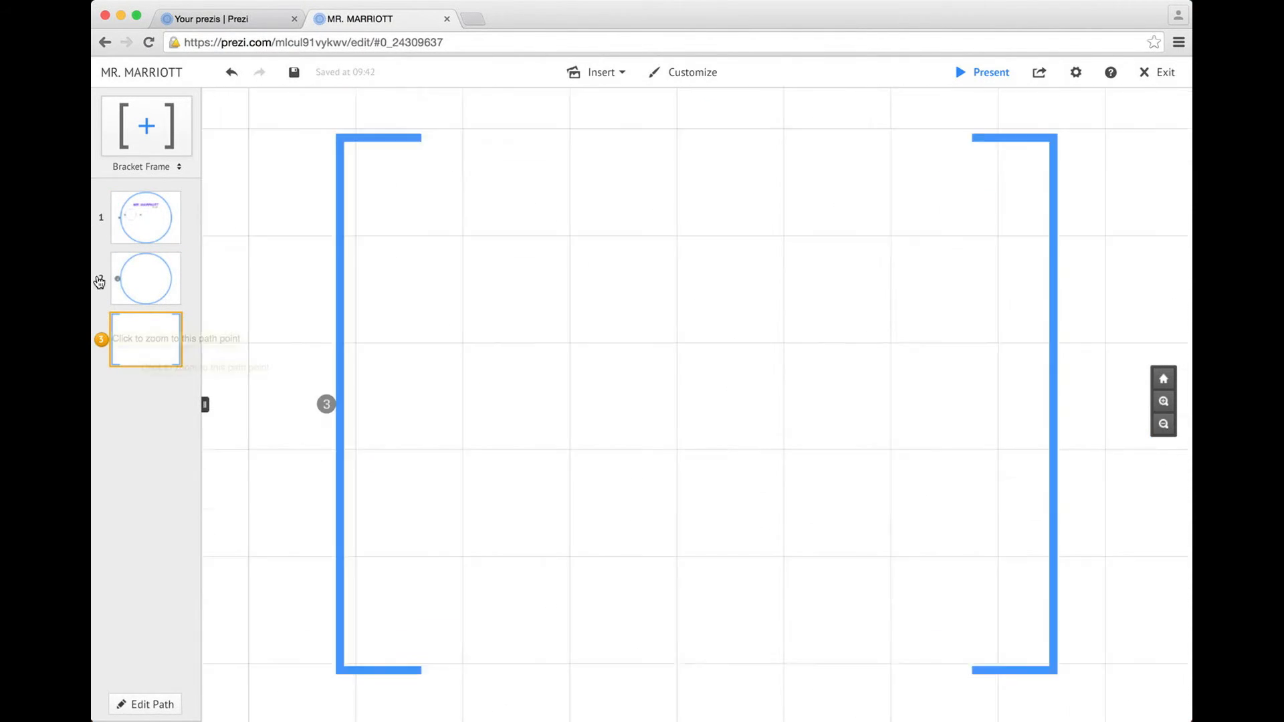
pyautogui.click(158, 271)
pyautogui.click(153, 227)
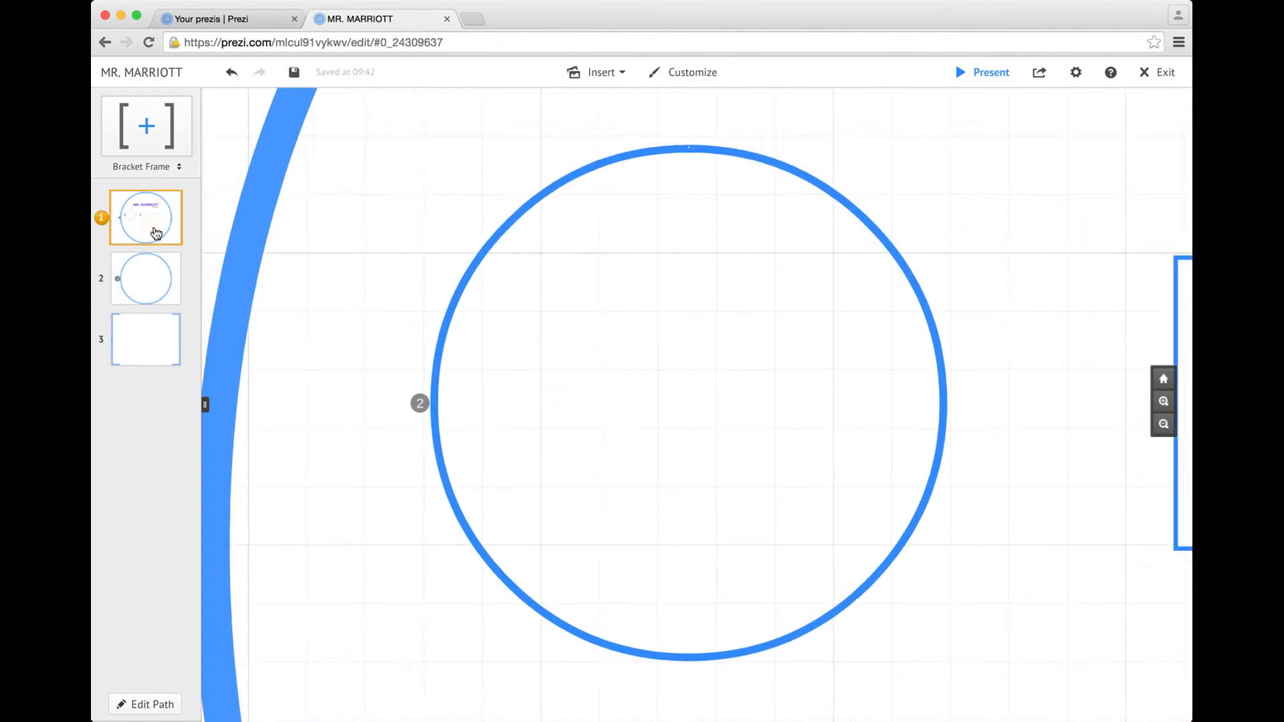
pyautogui.moveTo(678, 365); pyautogui.dragTo(669, 338)
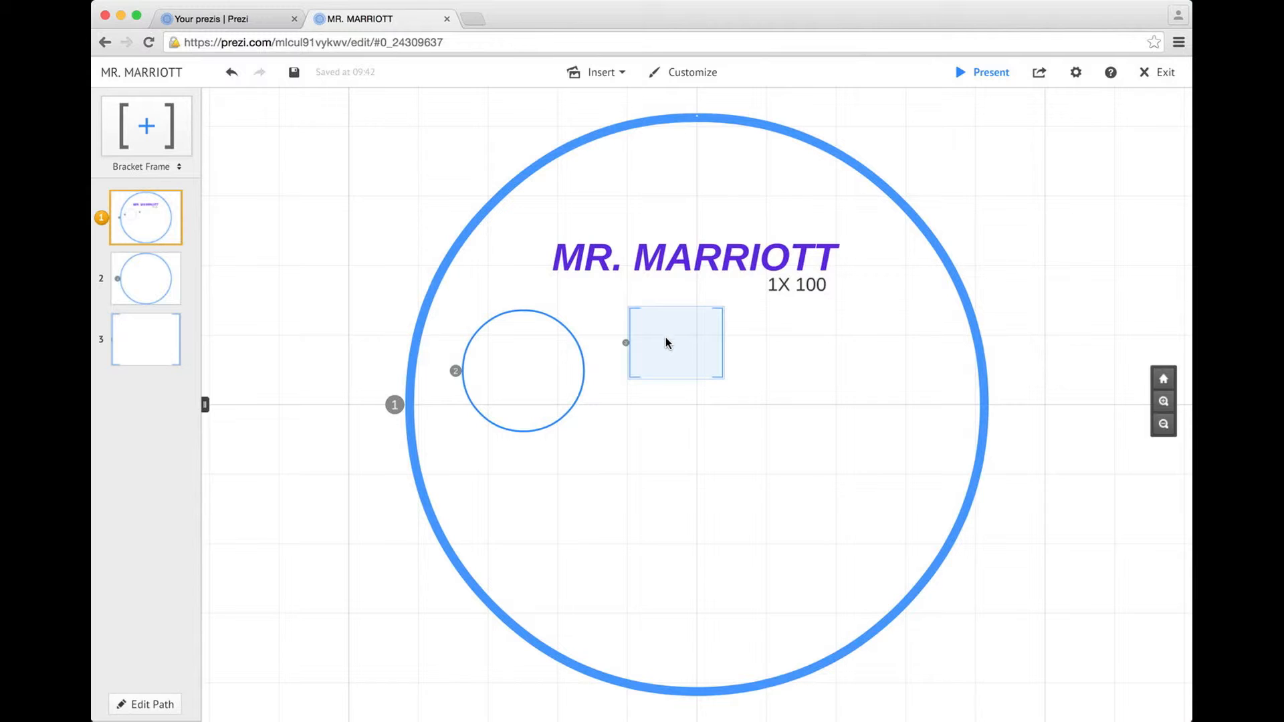
# Add an enlarged, clockwise-tilted rectangle frame in the big circle as step 4
pyautogui.click(176, 167)
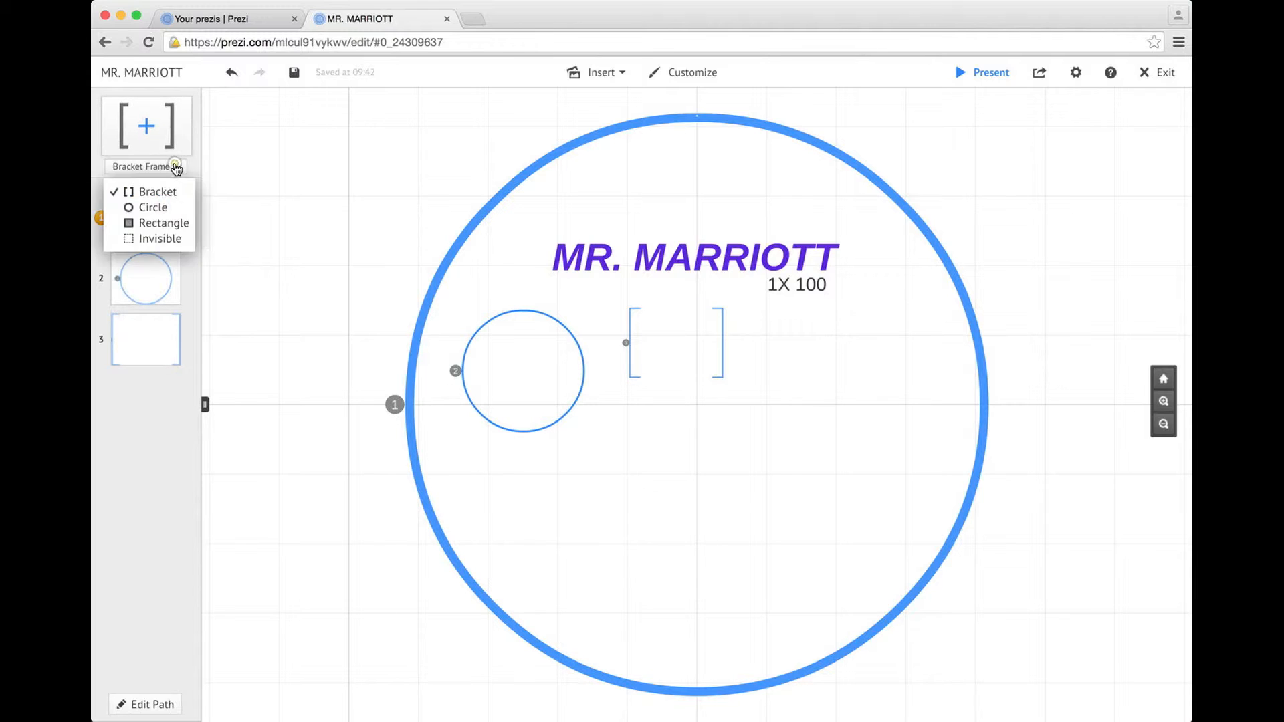
pyautogui.click(160, 223)
pyautogui.moveTo(147, 126); pyautogui.dragTo(795, 345)
pyautogui.moveTo(852, 416); pyautogui.dragTo(908, 501)
pyautogui.click(906, 420)
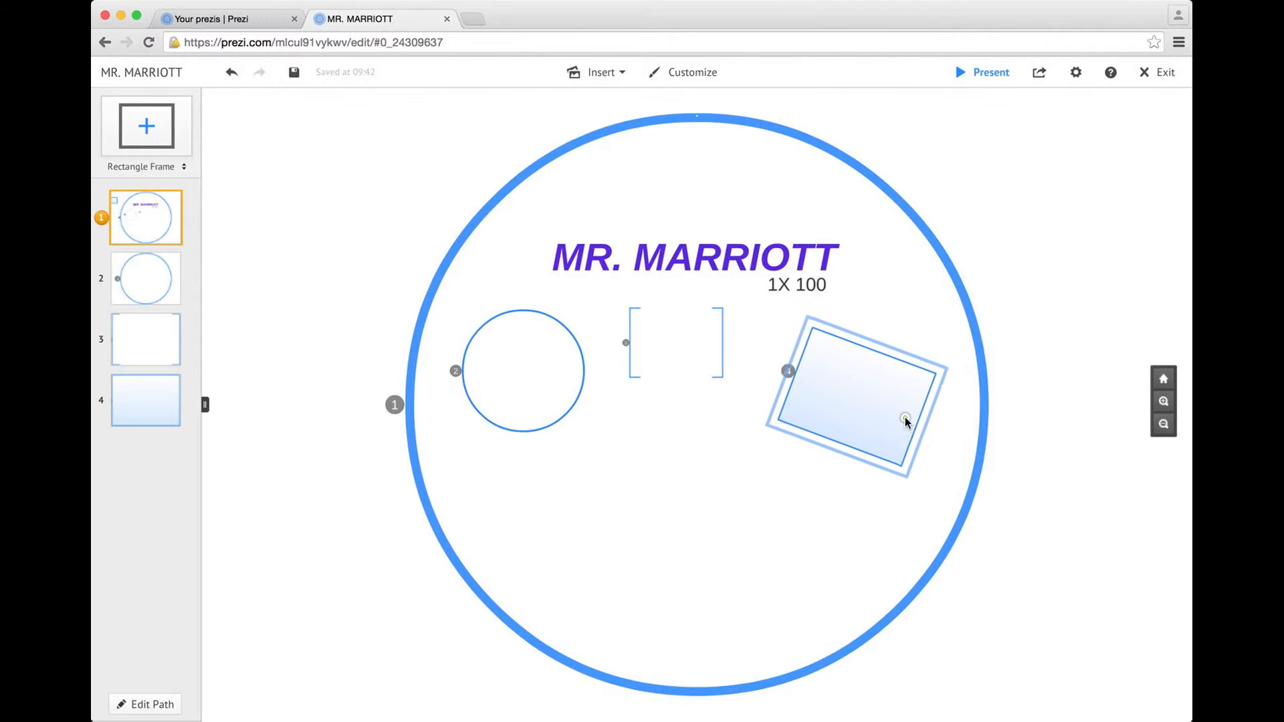
pyautogui.click(1054, 484)
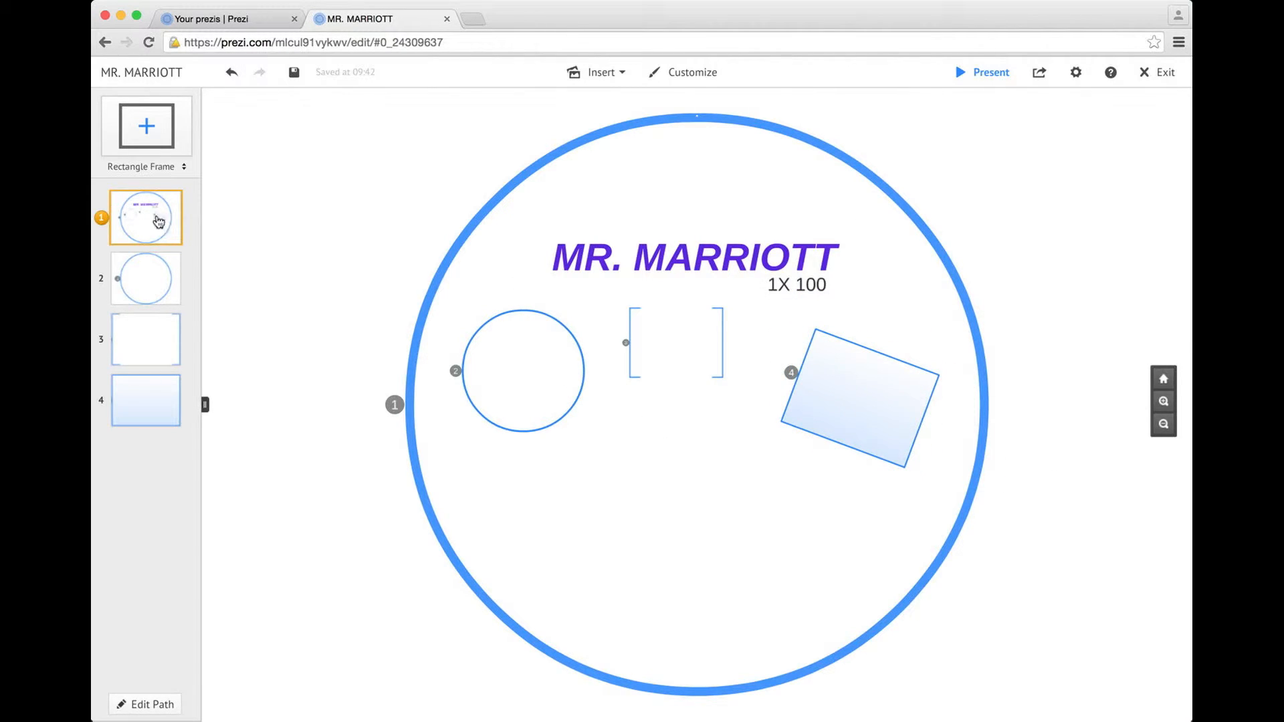
# Add an enlarged circle frame at the big circle's lower middle as step 5
pyautogui.click(171, 166)
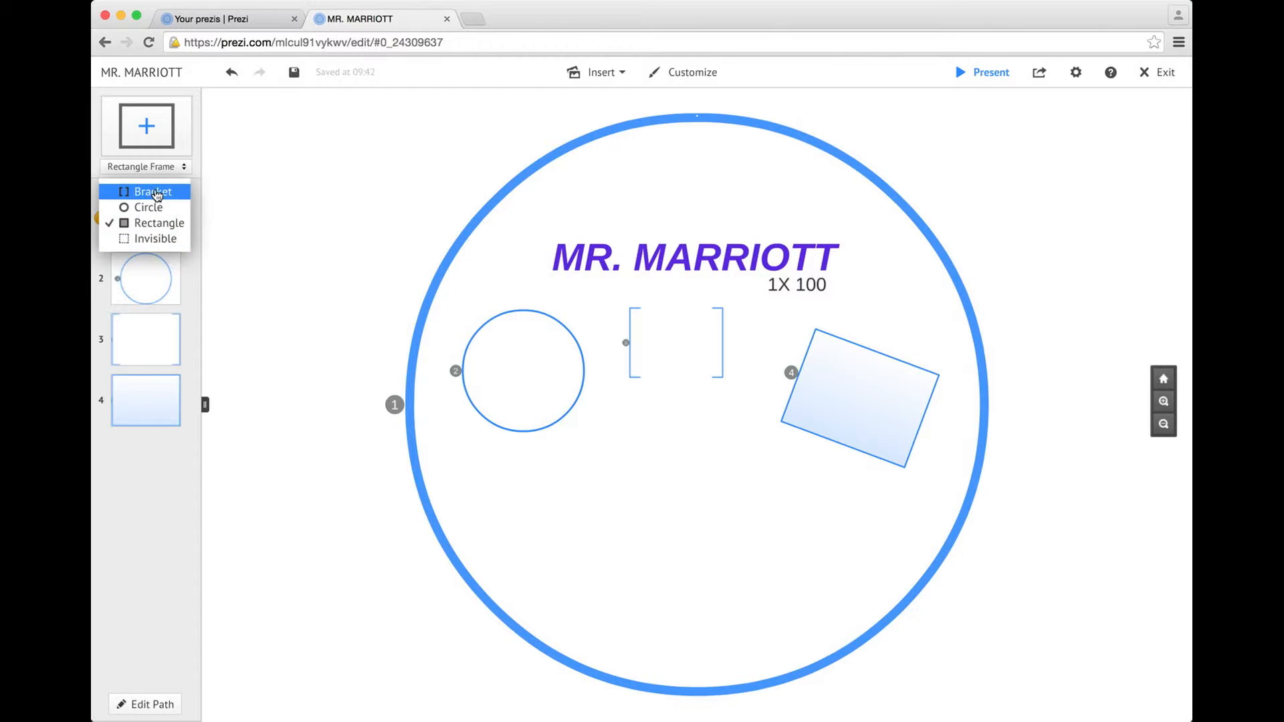
pyautogui.click(150, 207)
pyautogui.moveTo(149, 127); pyautogui.dragTo(611, 509)
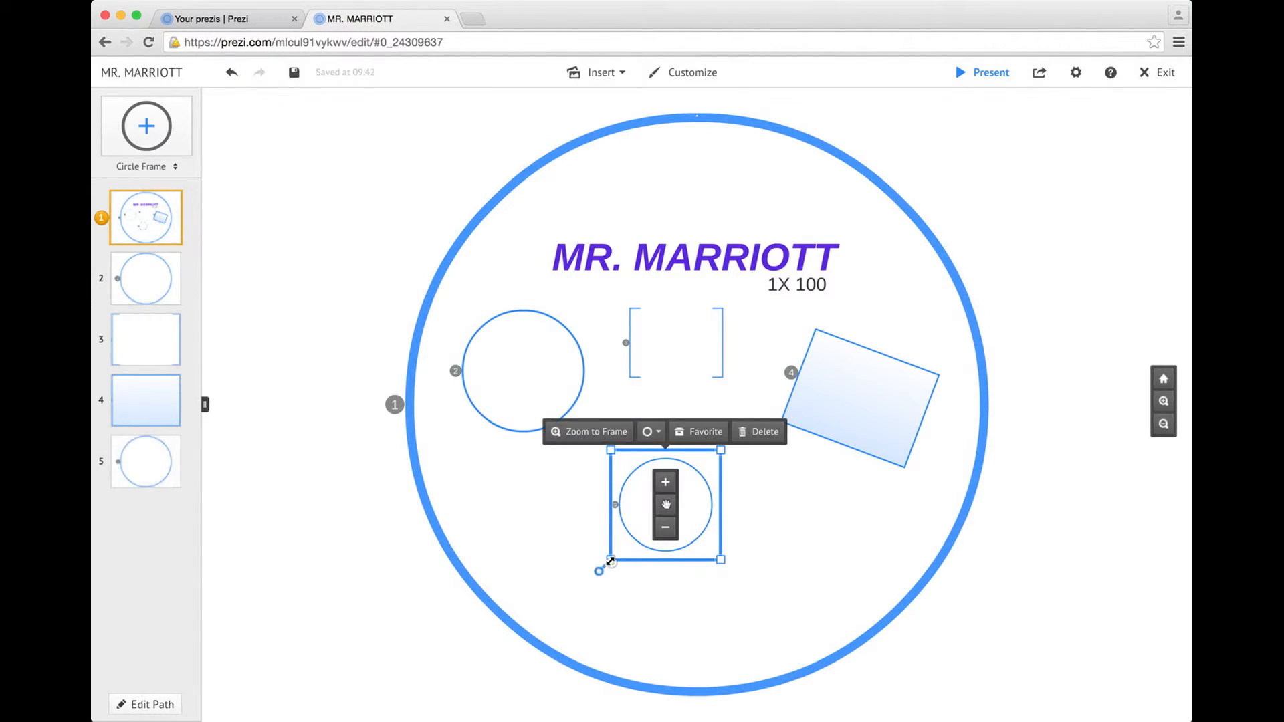
pyautogui.moveTo(611, 560); pyautogui.dragTo(583, 590)
pyautogui.moveTo(705, 501); pyautogui.dragTo(671, 511)
pyautogui.click(772, 518)
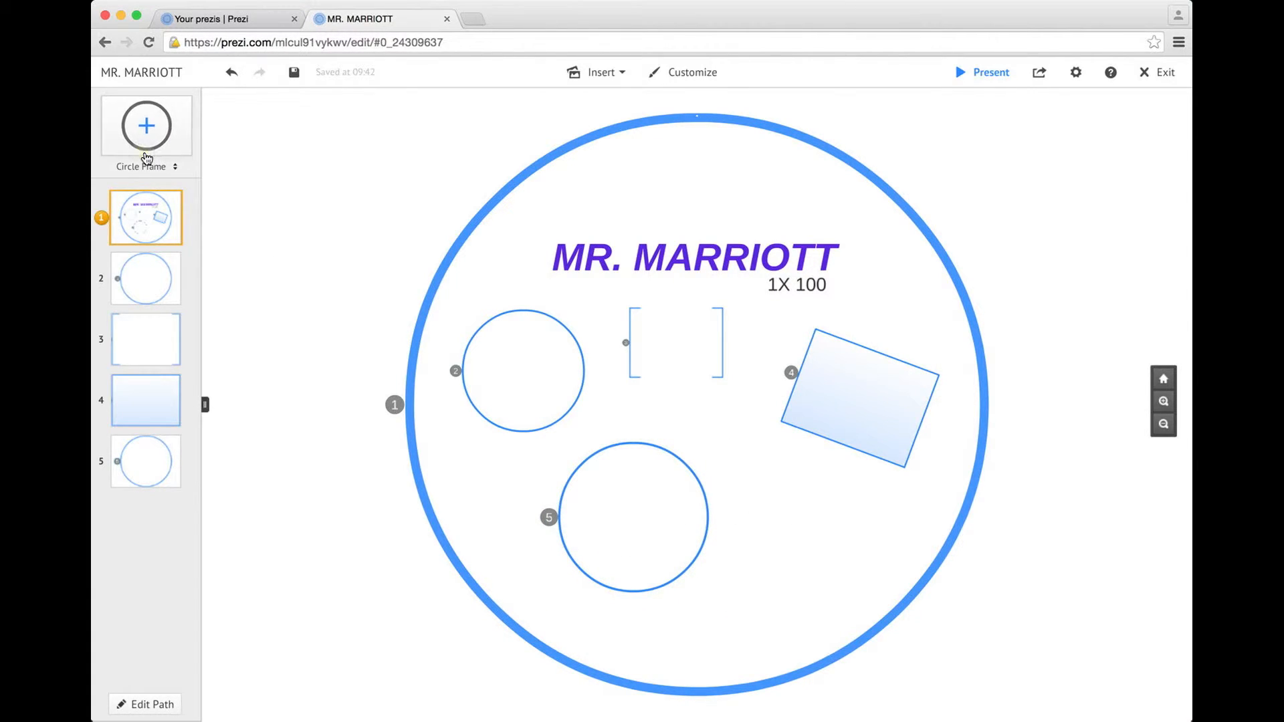
# Add a tilted, scaled-down bracket frame at lower right as step 6; shift title left
pyautogui.click(172, 167)
pyautogui.click(144, 189)
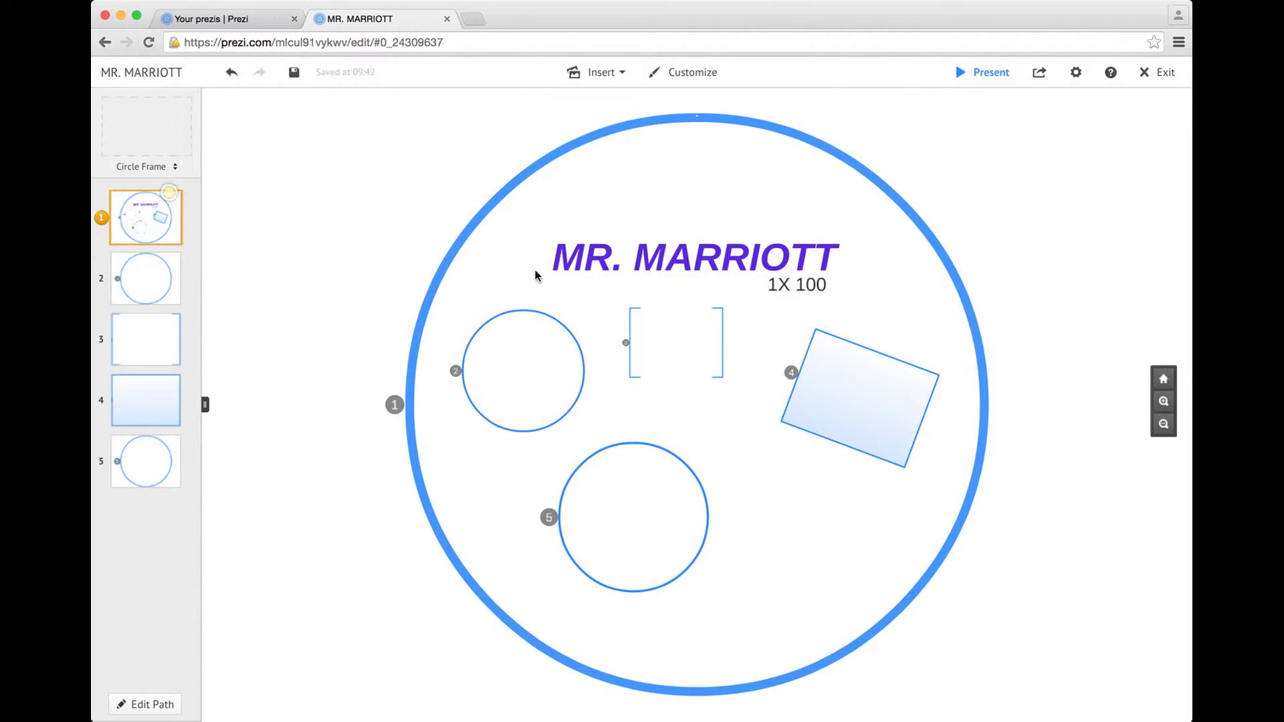
pyautogui.moveTo(145, 129); pyautogui.dragTo(846, 579)
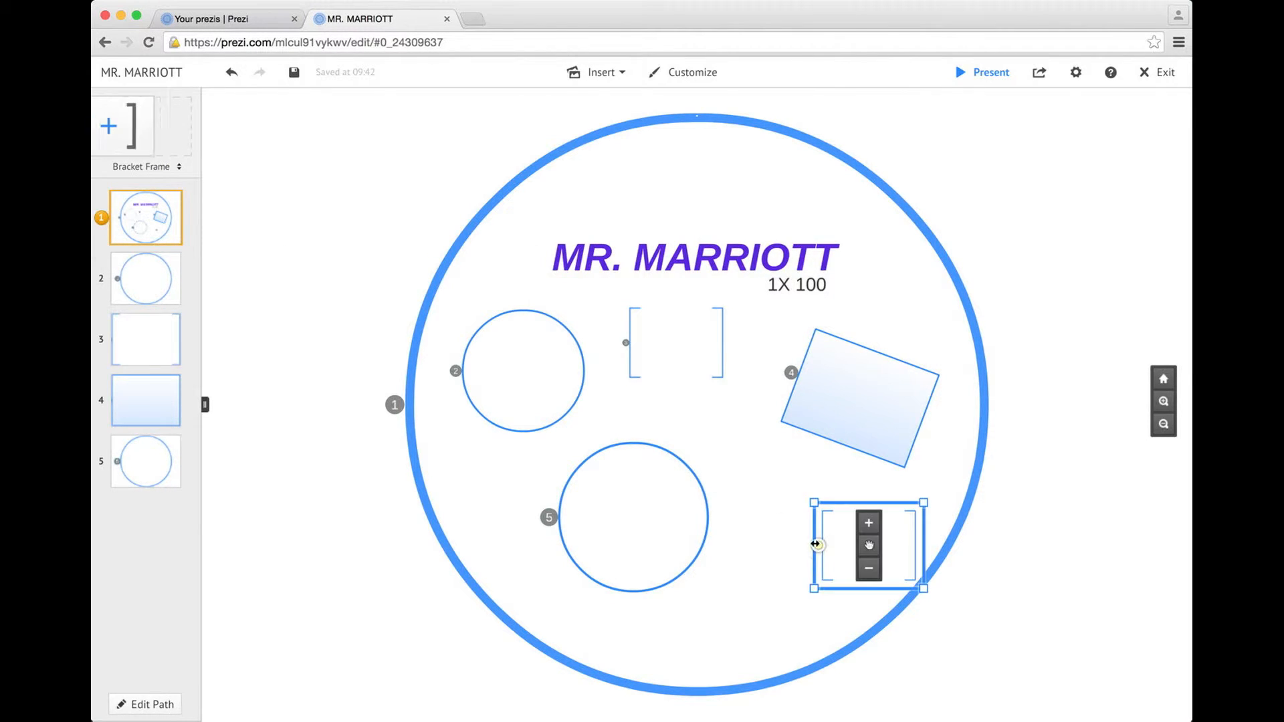
pyautogui.moveTo(791, 630); pyautogui.dragTo(788, 633)
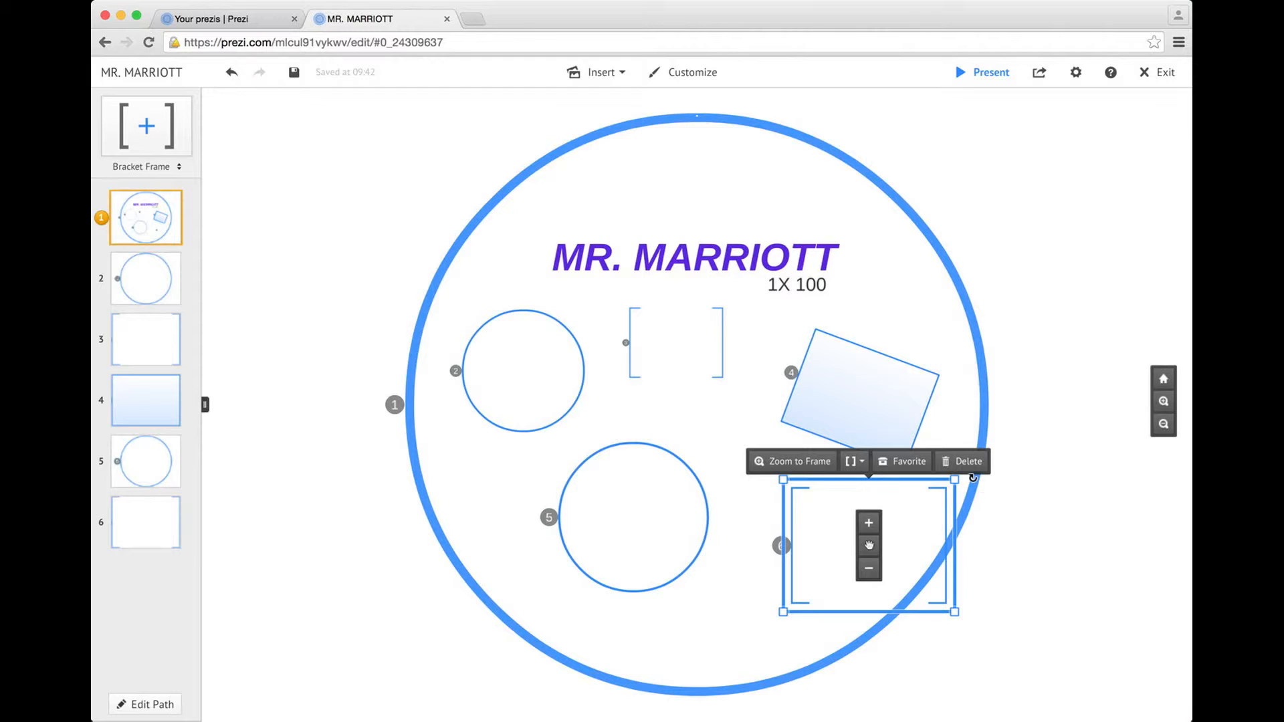
pyautogui.moveTo(973, 477); pyautogui.dragTo(954, 430)
pyautogui.moveTo(912, 561); pyautogui.dragTo(881, 569)
pyautogui.click(849, 562)
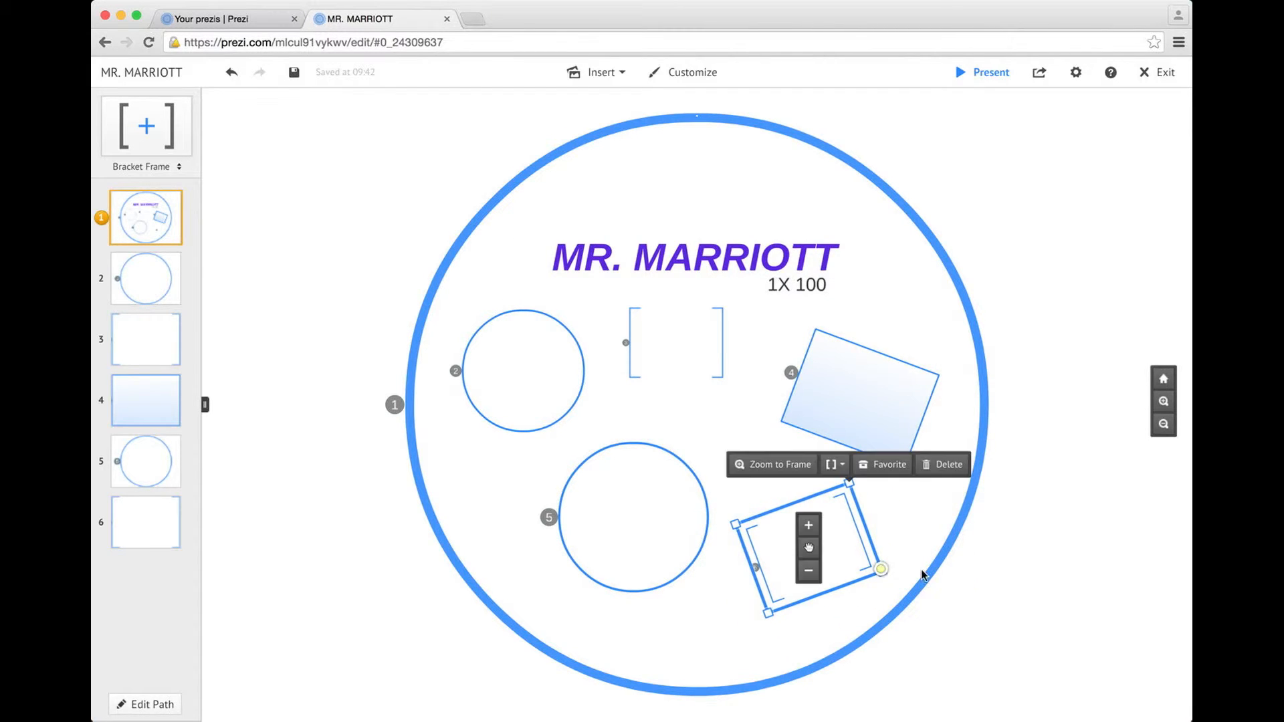
pyautogui.click(1064, 604)
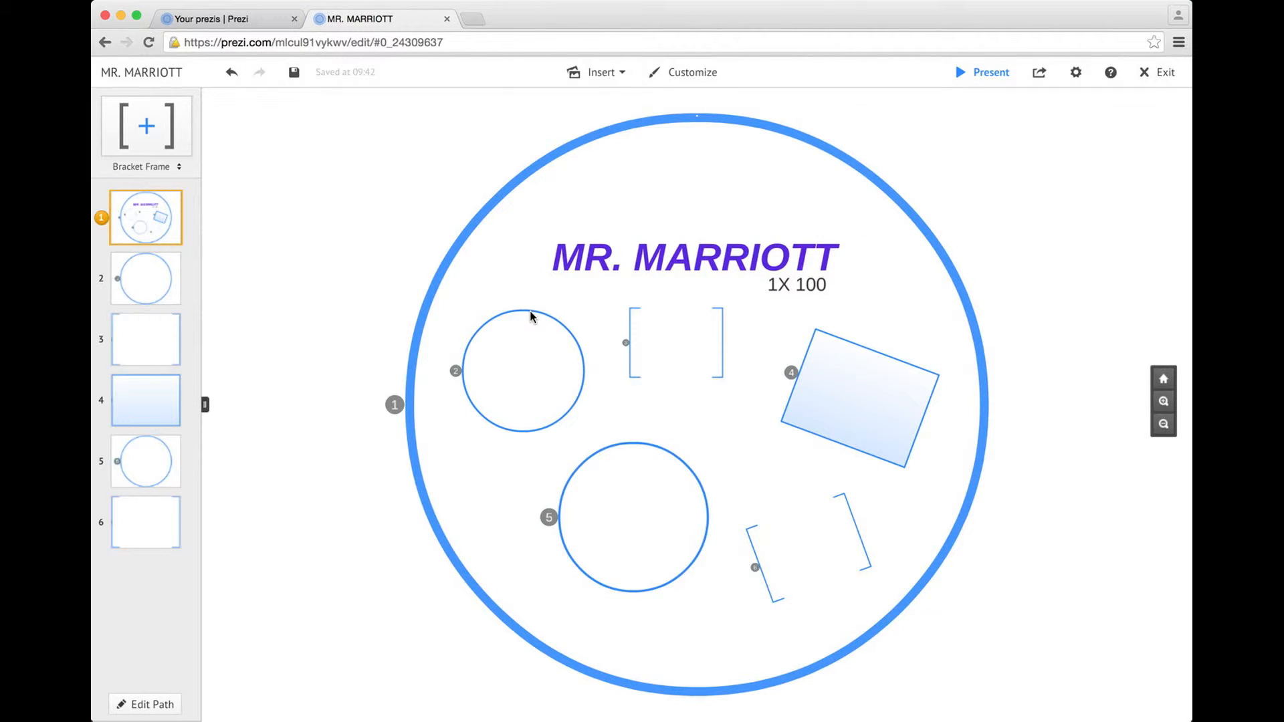
pyautogui.moveTo(704, 263); pyautogui.dragTo(644, 255)
pyautogui.moveTo(818, 292); pyautogui.dragTo(765, 286)
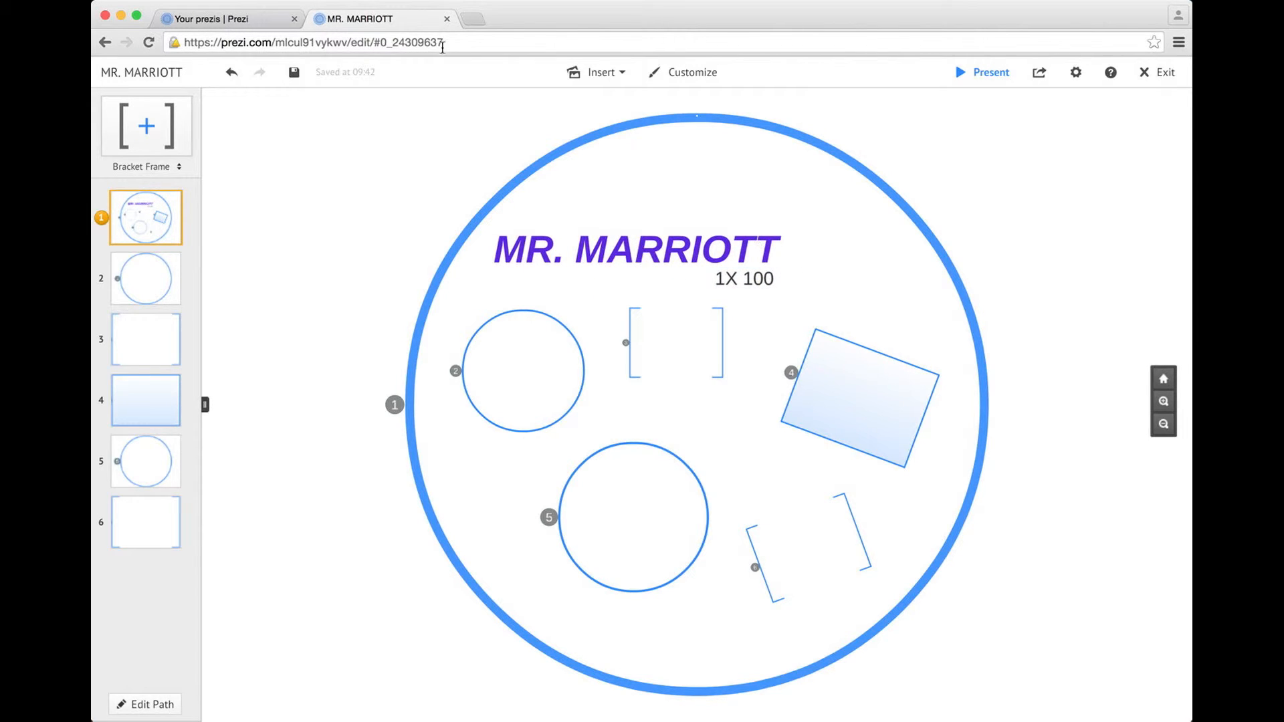
# Add a small computer image from a 'computer' web search beside the MR. MARRIOTT title
pyautogui.click(614, 72)
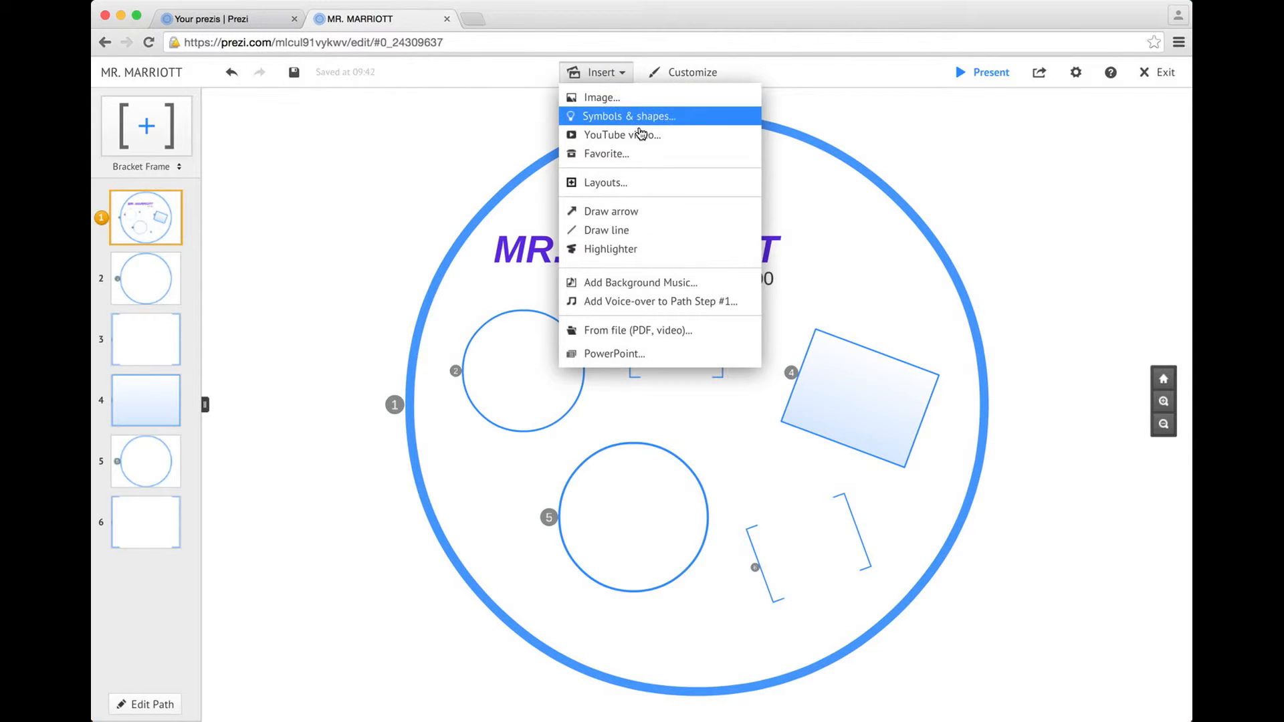
pyautogui.click(622, 101)
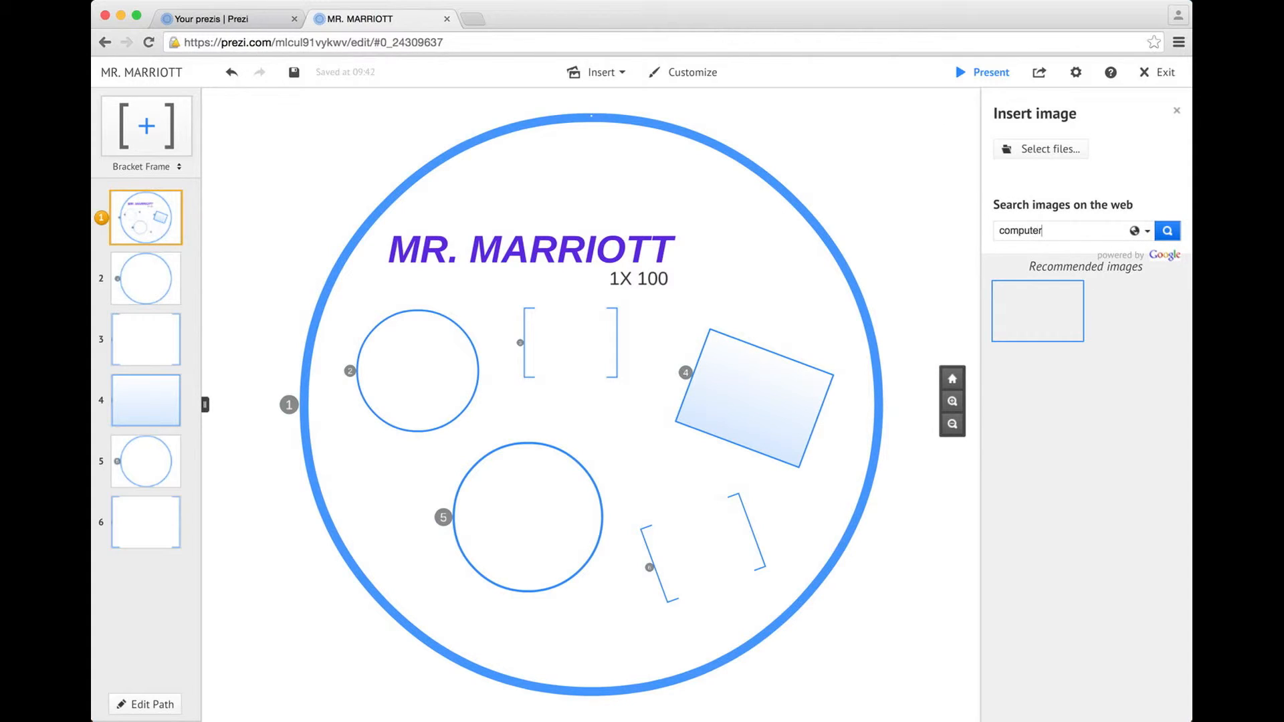
pyautogui.press('Return')
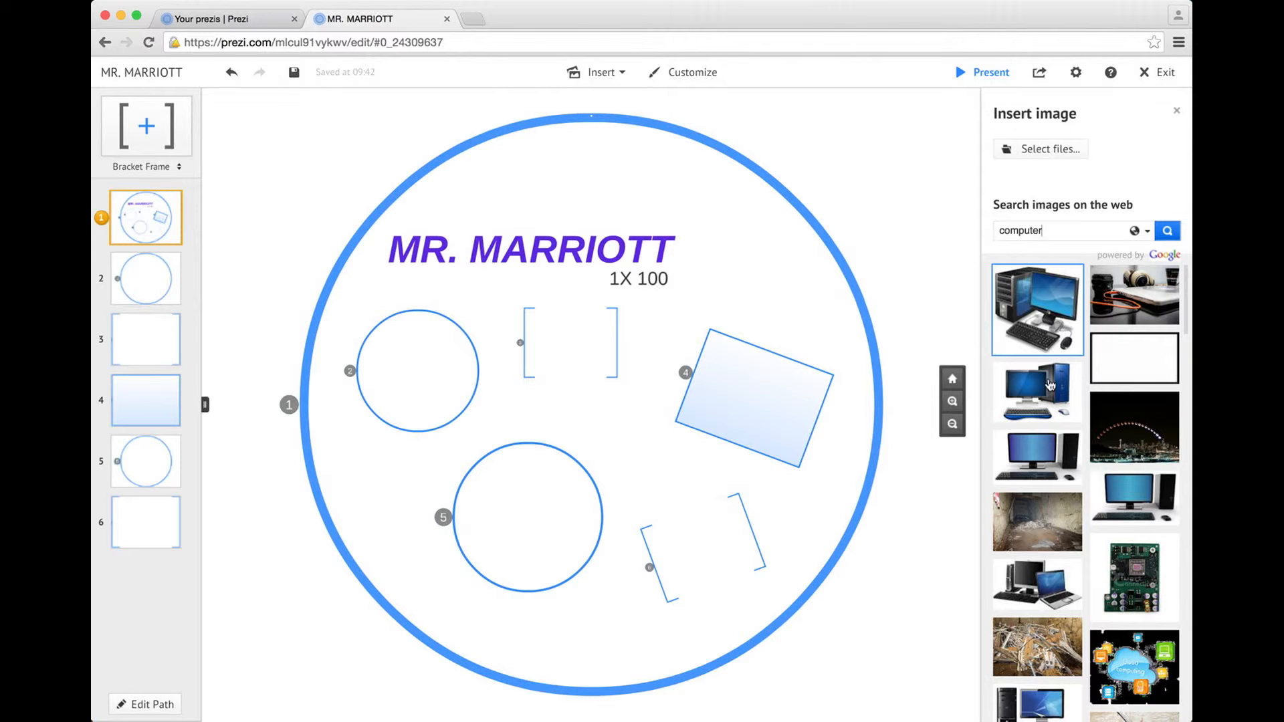
pyautogui.moveTo(1050, 384); pyautogui.dragTo(896, 338)
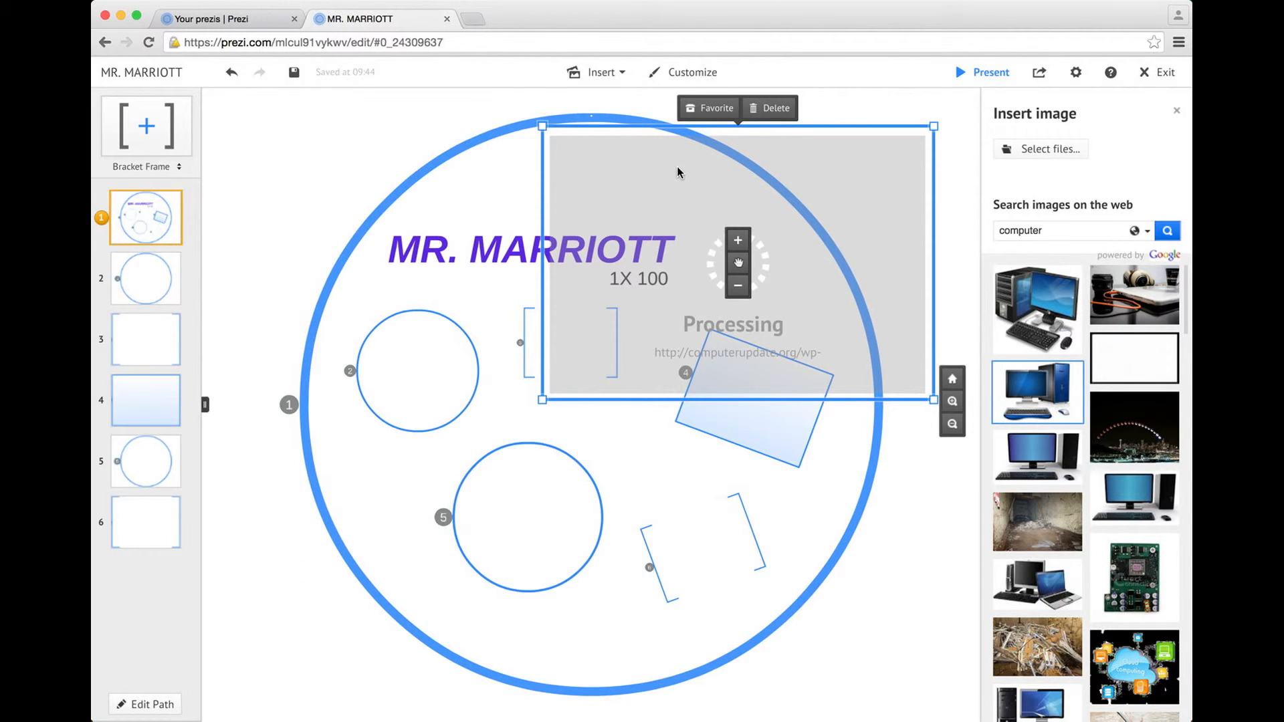
pyautogui.moveTo(929, 124); pyautogui.dragTo(730, 239)
pyautogui.click(860, 179)
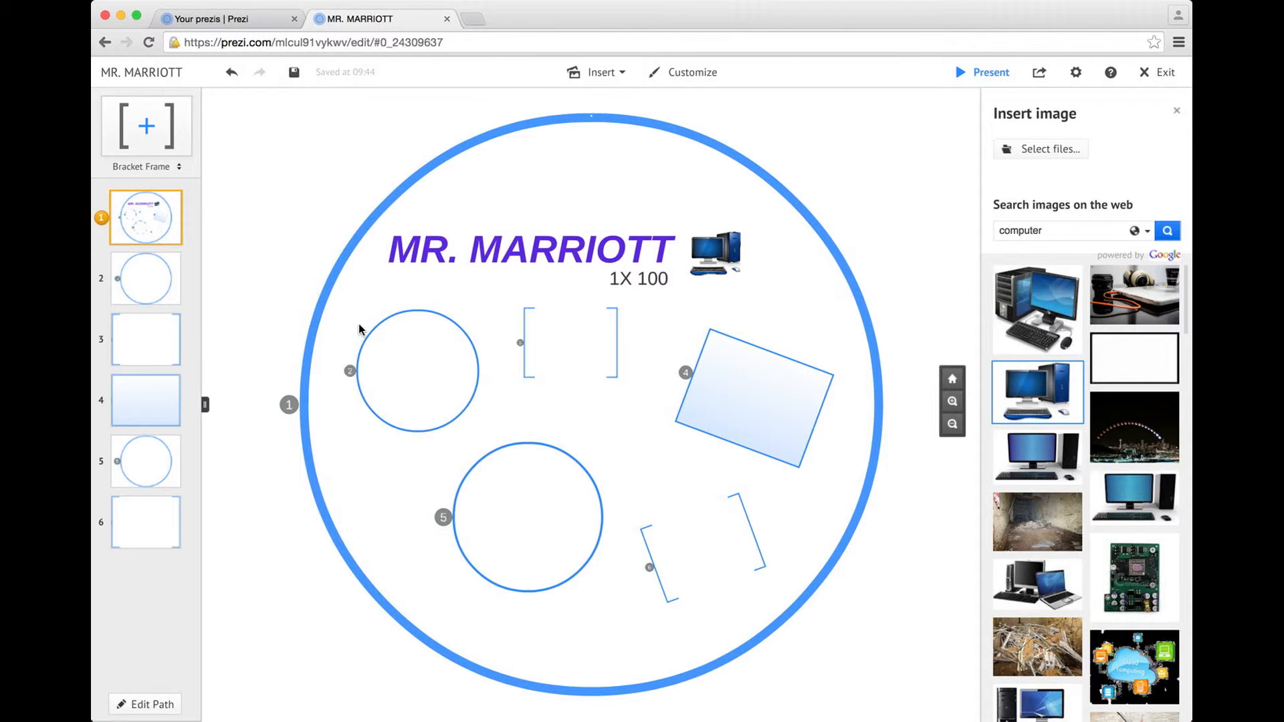
pyautogui.click(151, 279)
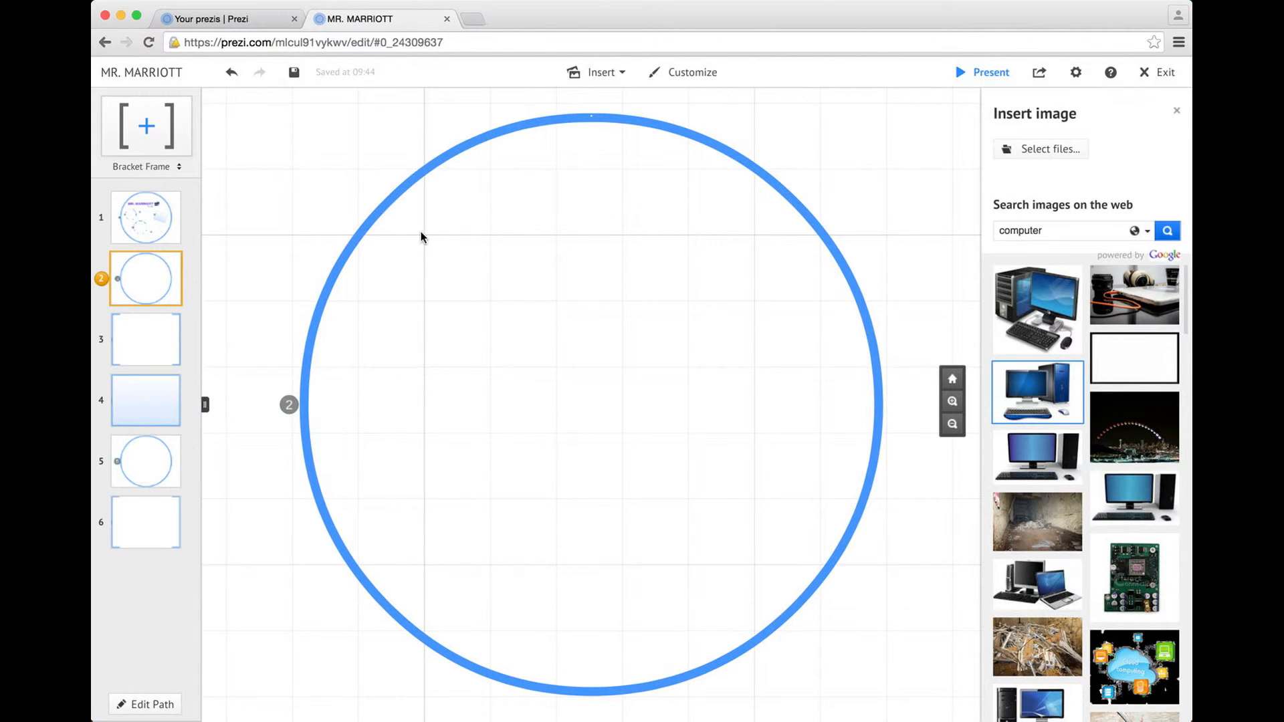
# Add a MY FULL NAME heading inside the step 2 circle frame
pyautogui.click(436, 219)
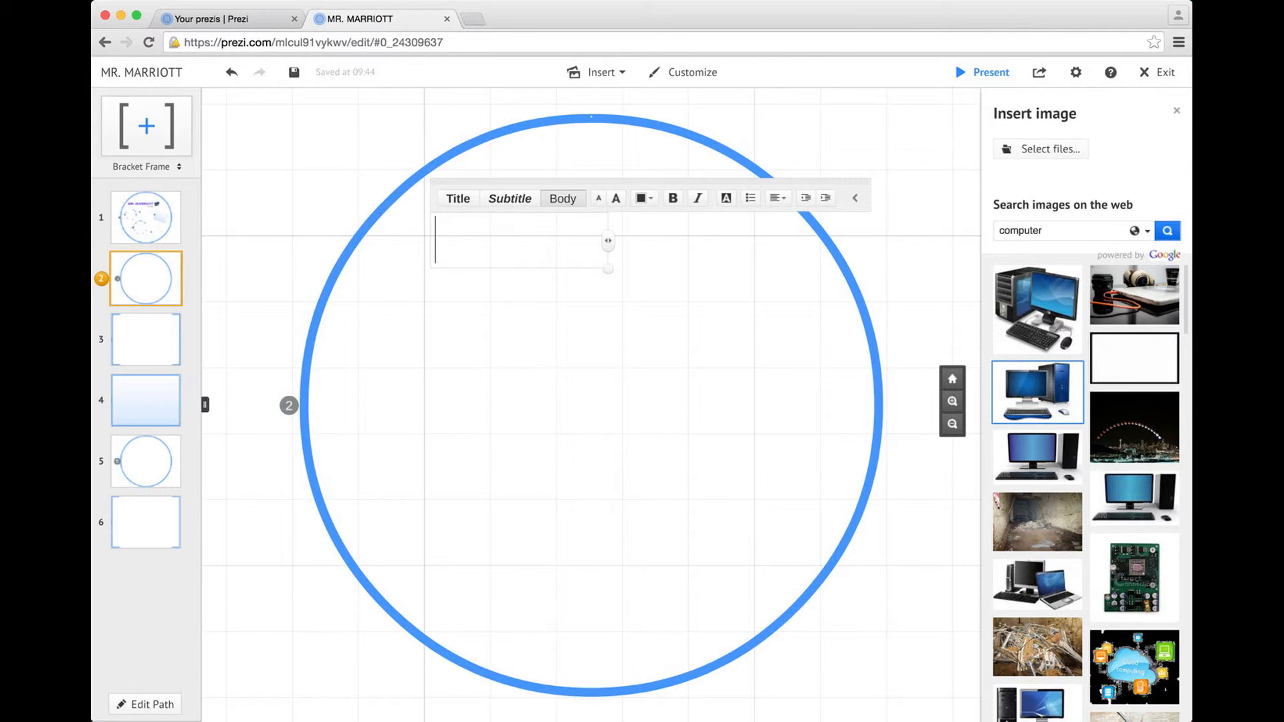
pyautogui.write('MY FUL N')
pyautogui.press('BackSpace')
pyautogui.press('BackSpace')
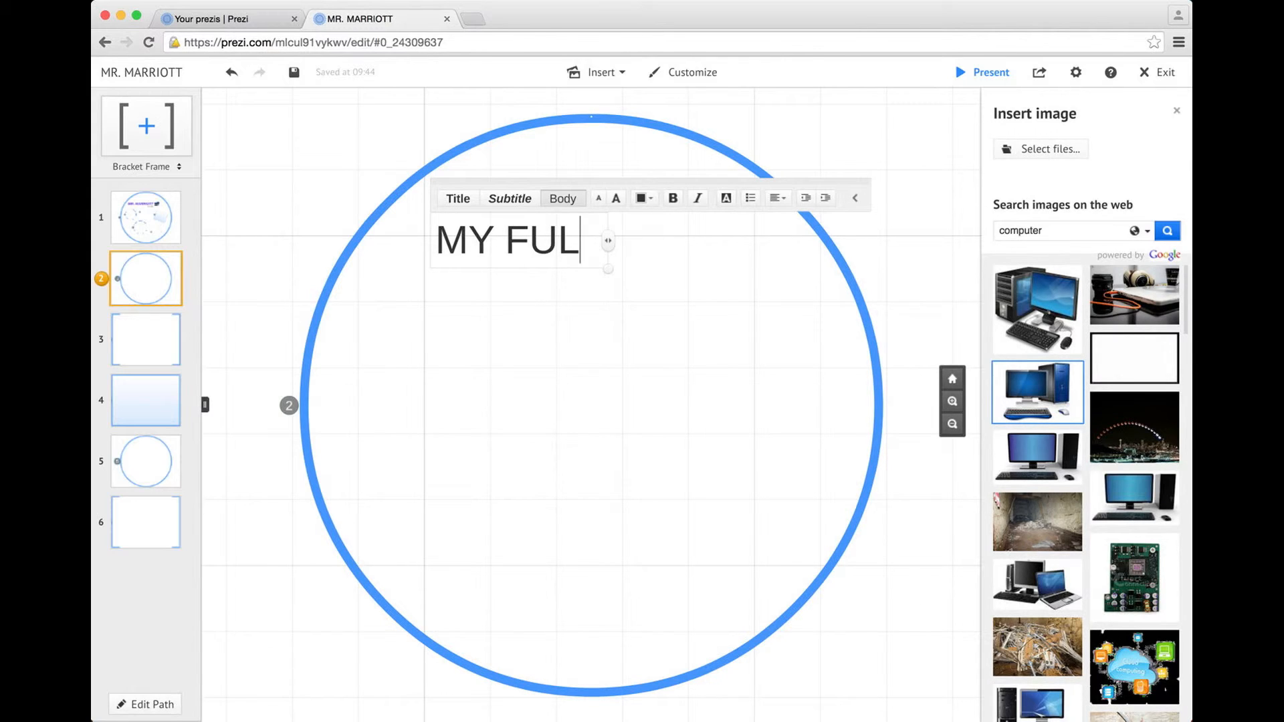
pyautogui.write('L NAME')
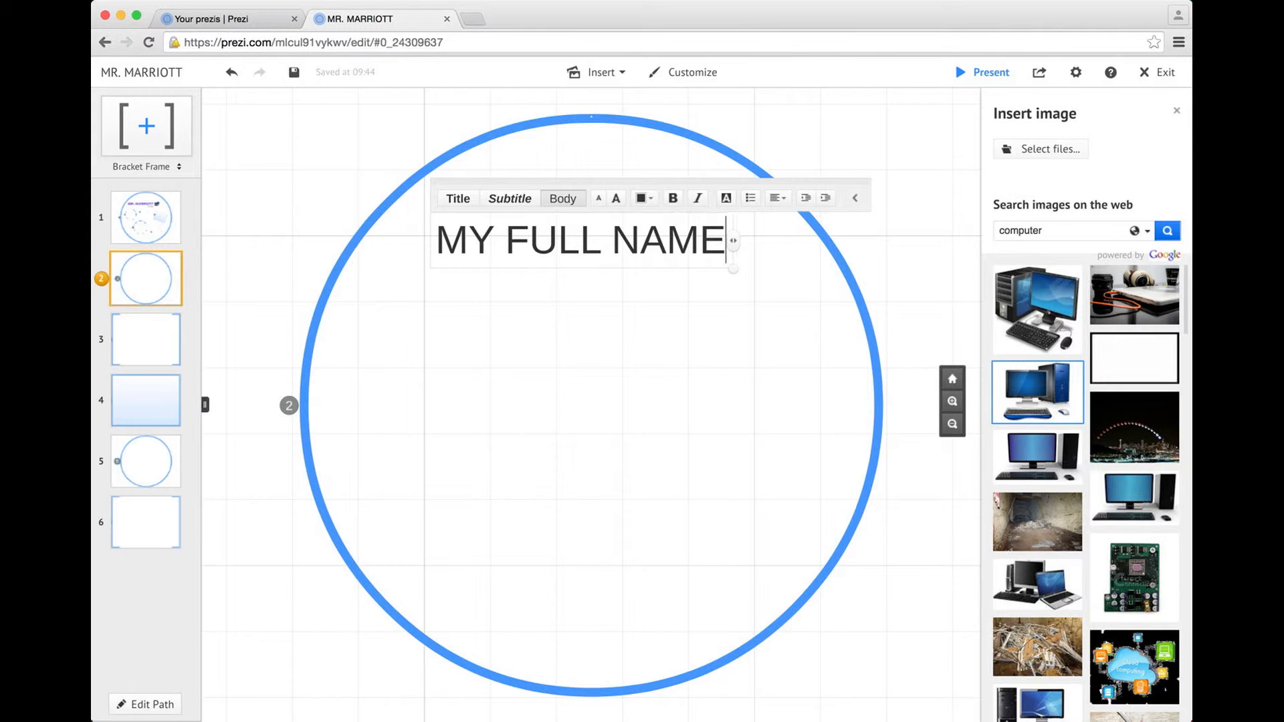
pyautogui.click(577, 374)
pyautogui.moveTo(581, 238); pyautogui.dragTo(595, 235)
# Add the teacher's full name in large text beneath the heading
pyautogui.doubleClick(402, 402)
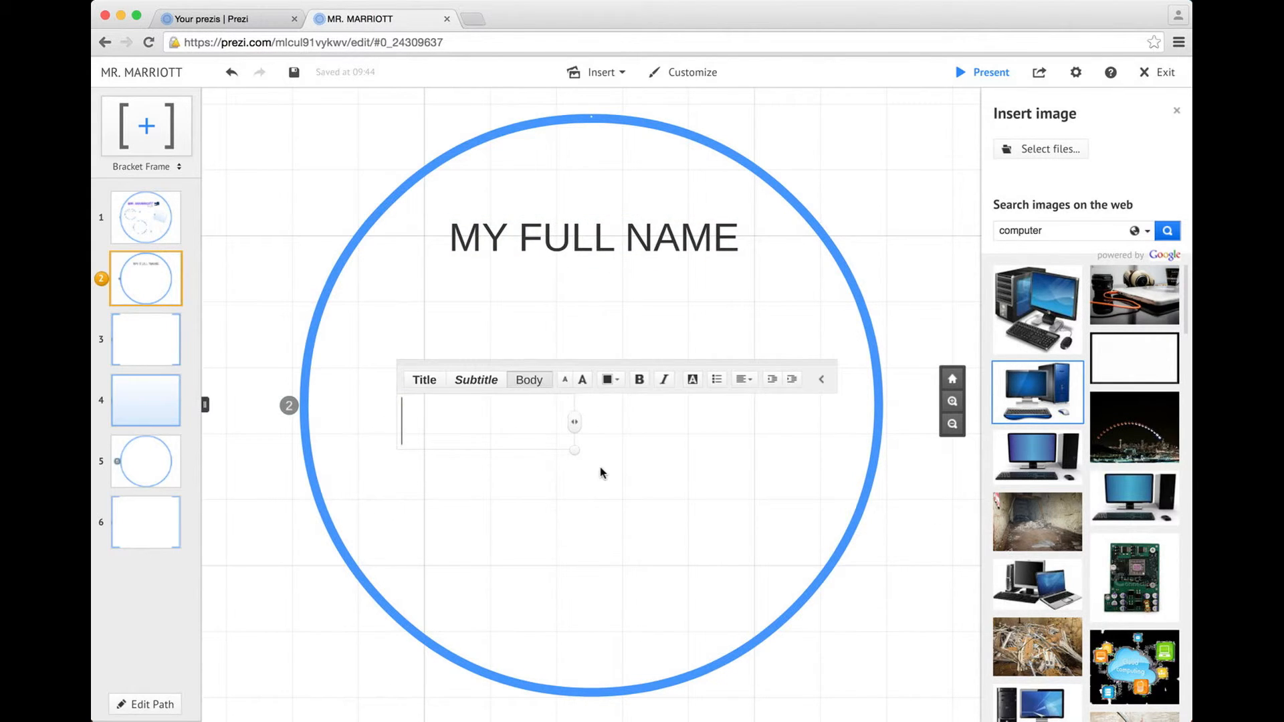
pyautogui.write('Mr. Paul Marriott')
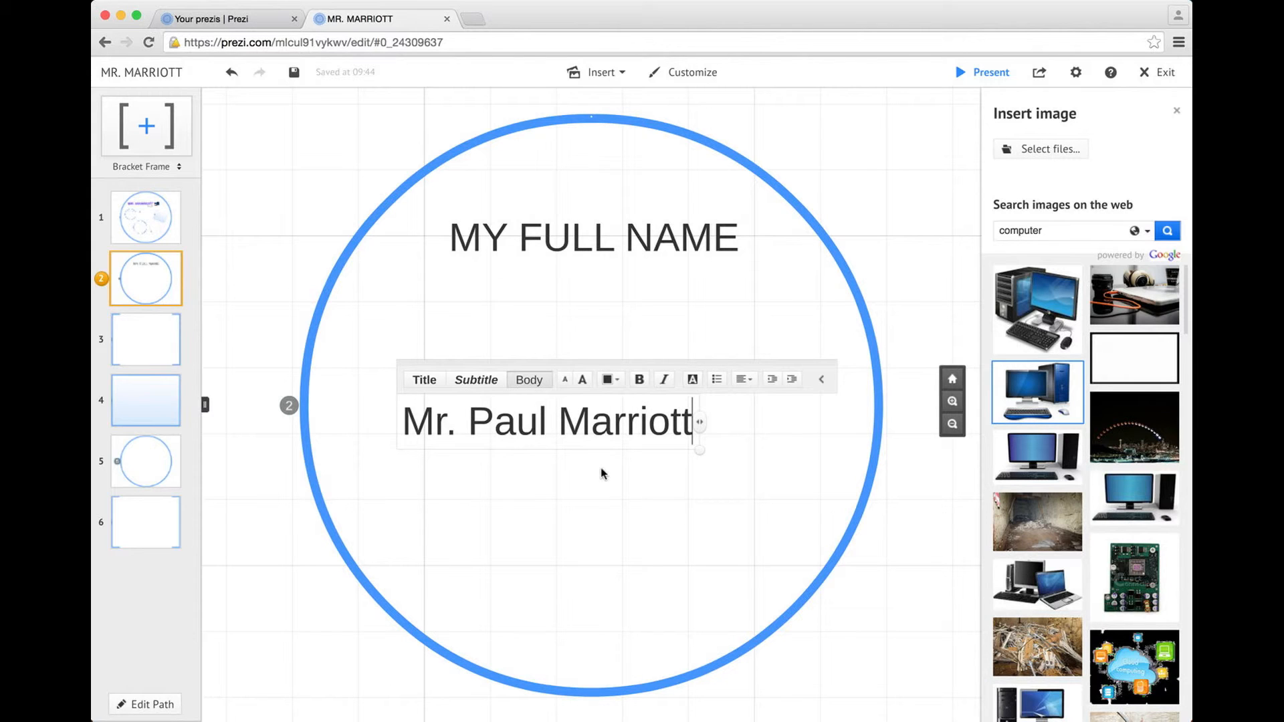
pyautogui.click(695, 506)
pyautogui.click(605, 424)
pyautogui.moveTo(610, 423); pyautogui.dragTo(612, 374)
pyautogui.moveTo(699, 401); pyautogui.dragTo(768, 430)
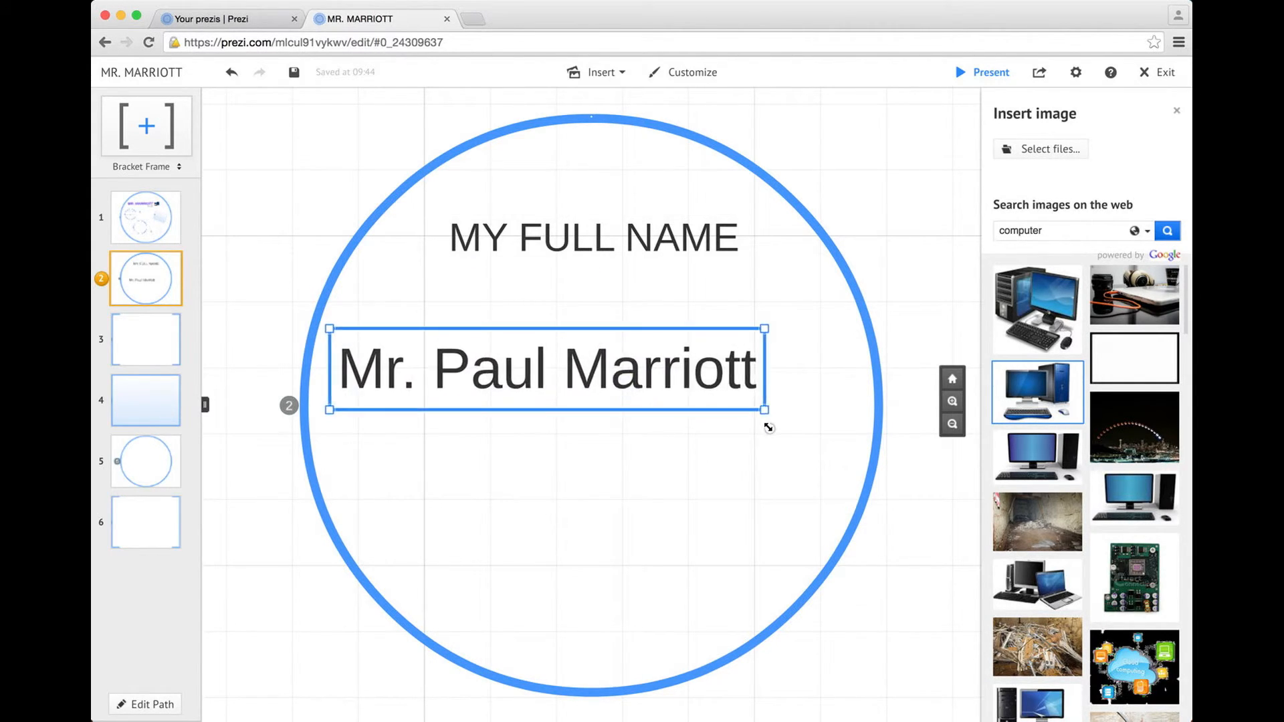
pyautogui.click(705, 395)
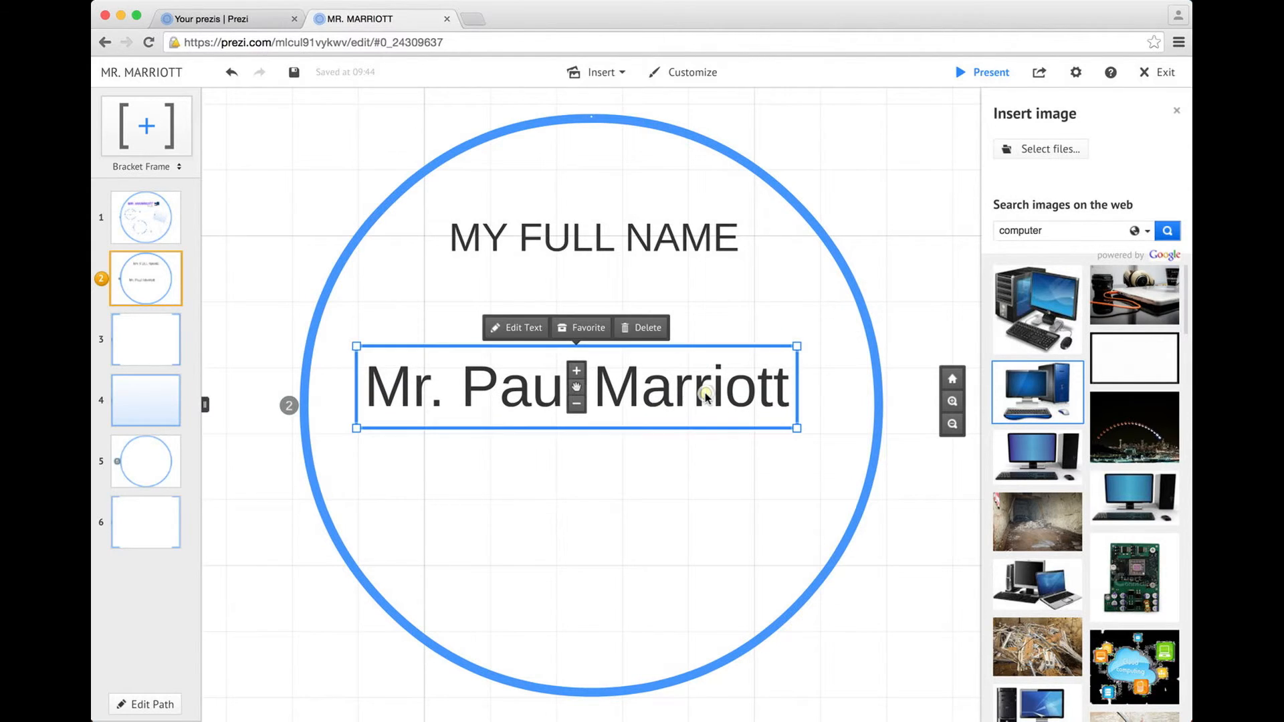
pyautogui.click(702, 524)
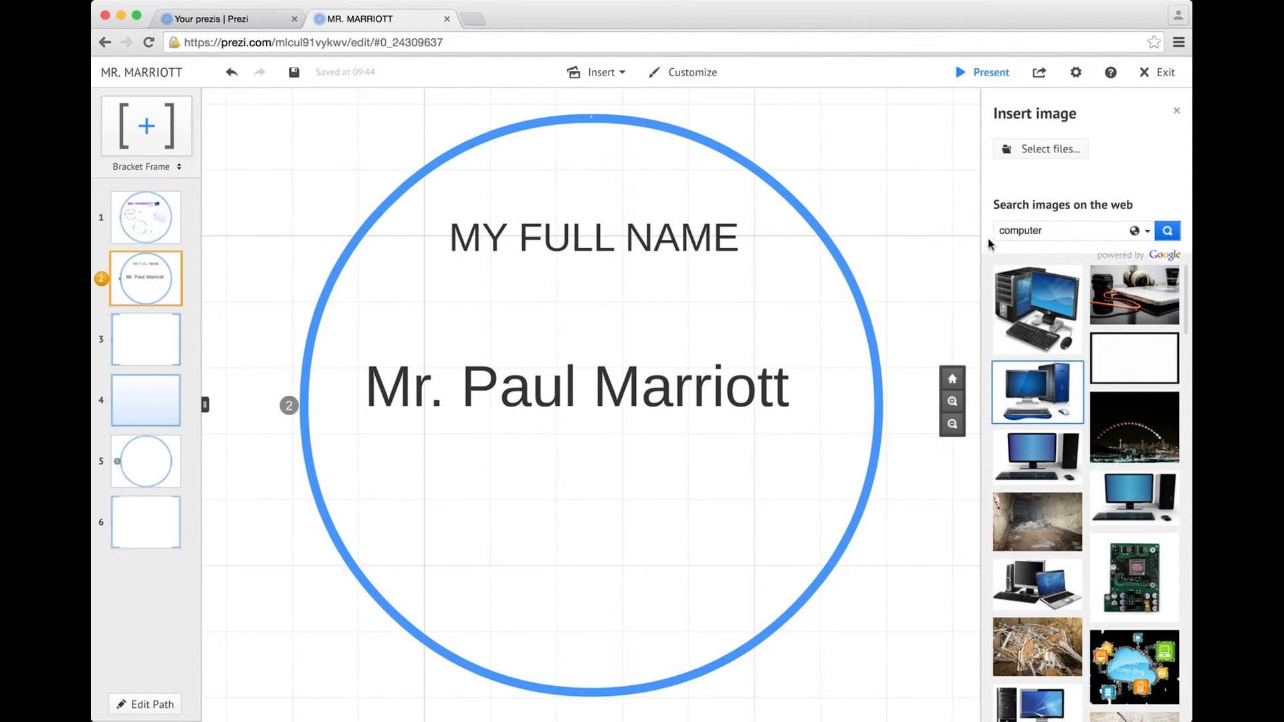
pyautogui.moveTo(1062, 230); pyautogui.dragTo(991, 232)
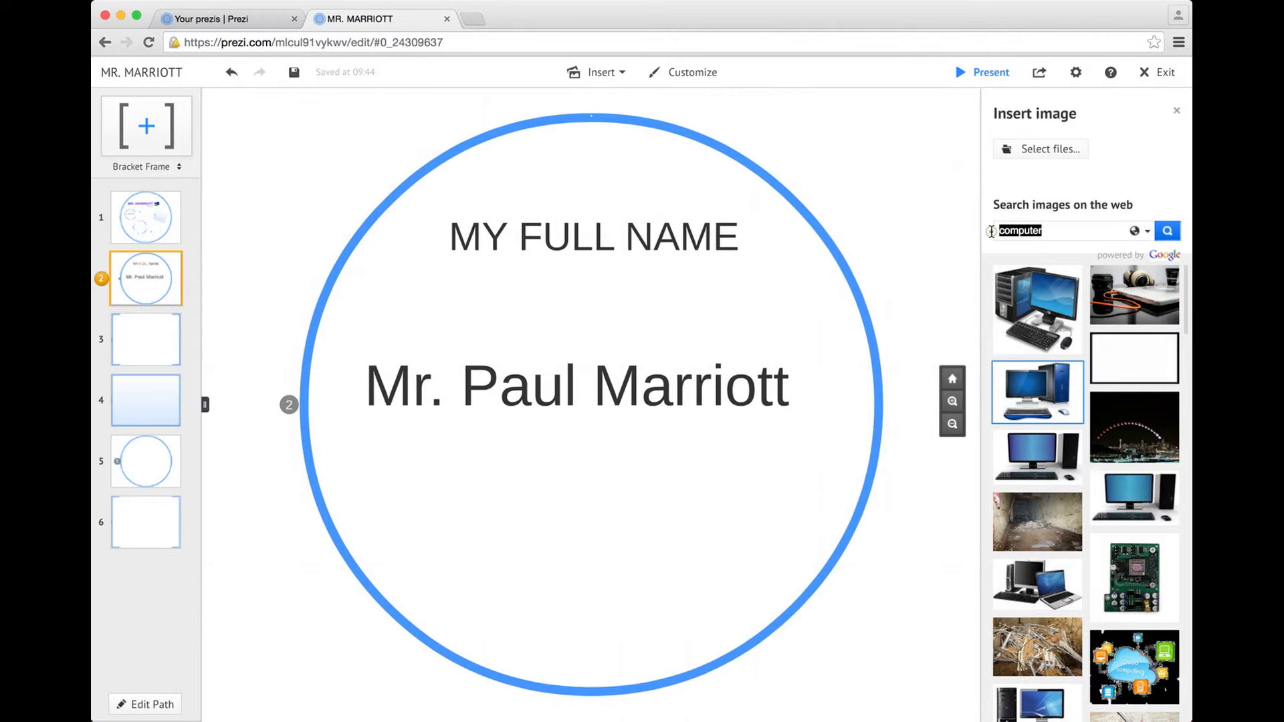
# Title frame 3 'HOBBIES / INTERESTS' and position it near the top
pyautogui.click(138, 360)
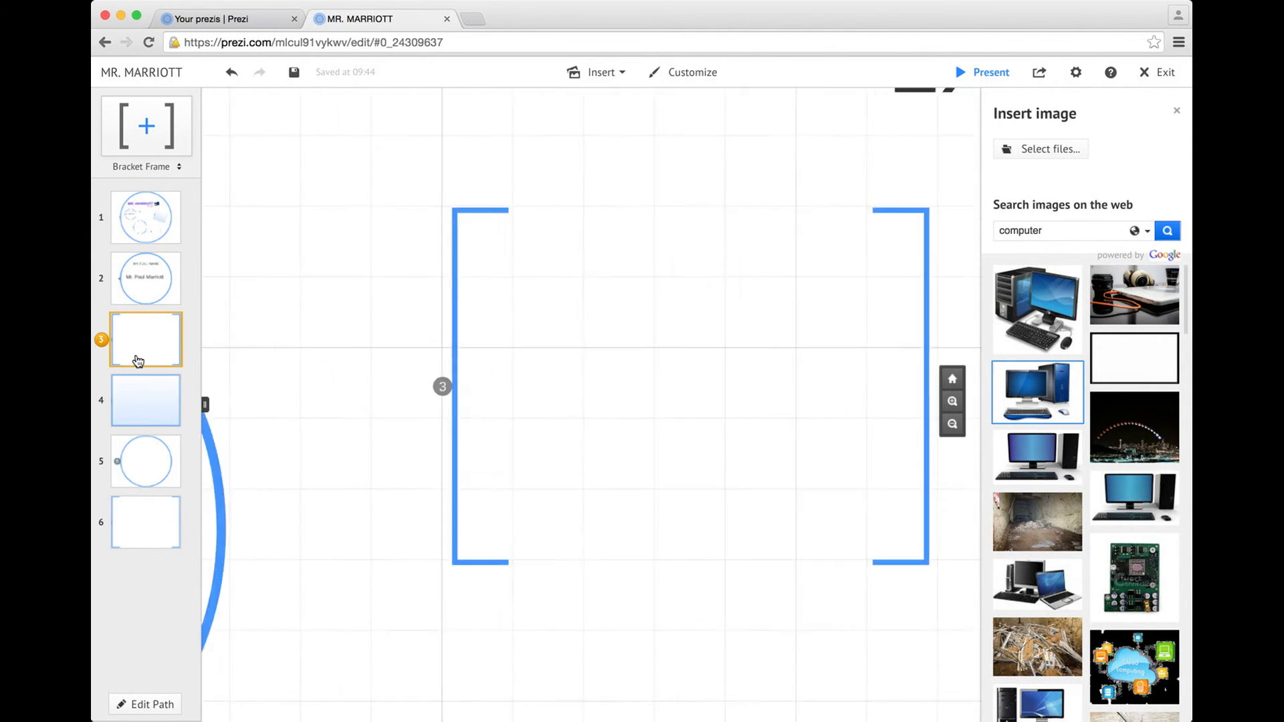
pyautogui.click(356, 193)
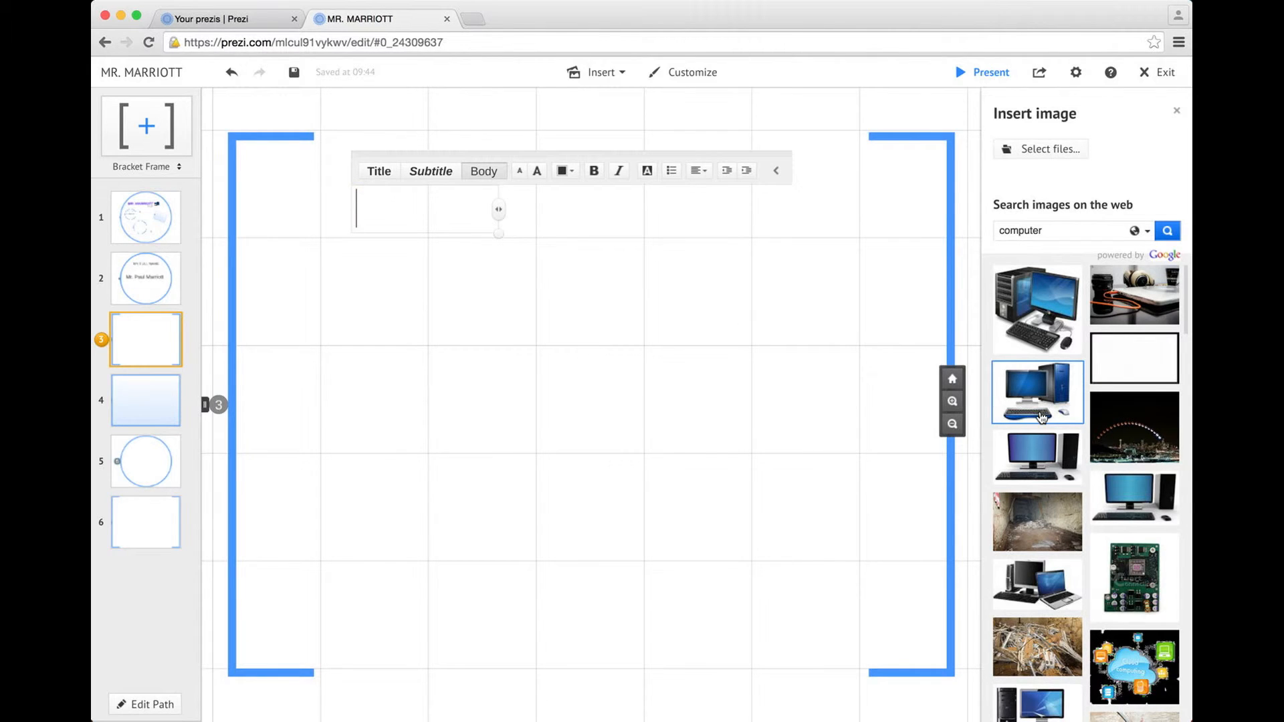
pyautogui.write('HOBBIES / INTERESTS')
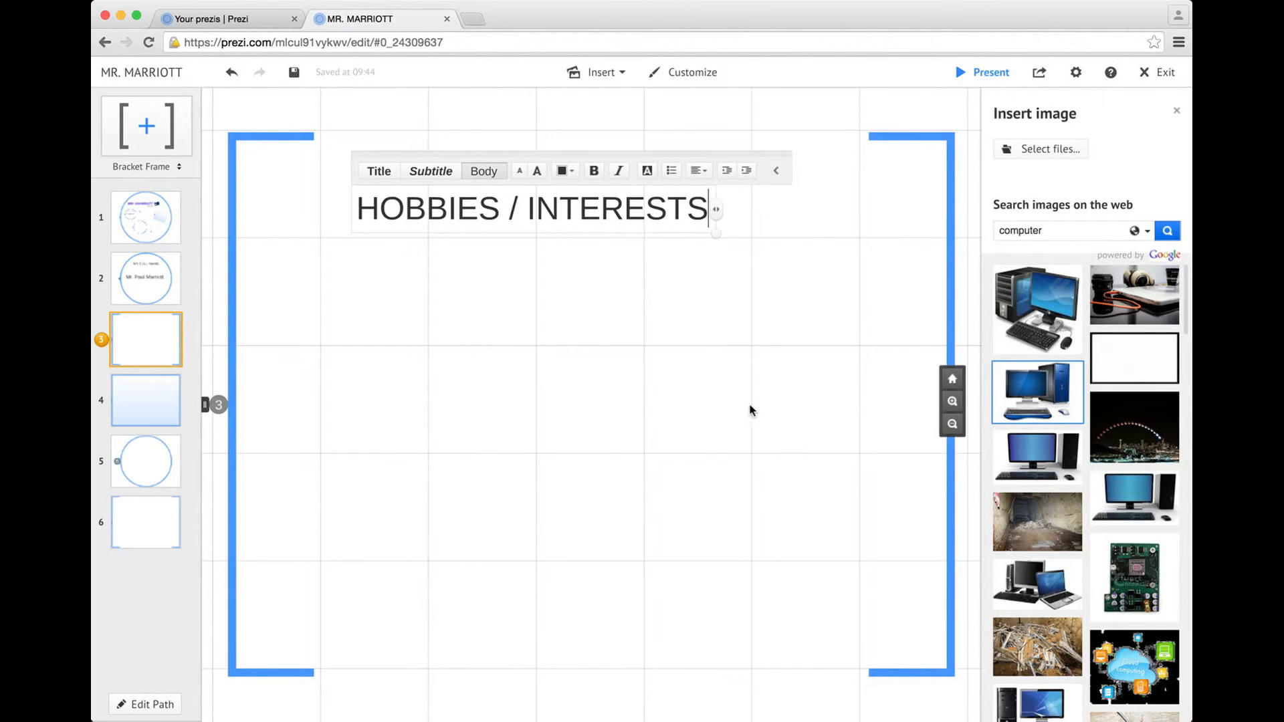
pyautogui.click(649, 334)
pyautogui.moveTo(561, 221); pyautogui.dragTo(622, 205)
# Title frame 4 'OTHER THINGS YOU SHOULD KNOW ABOUT ME', enlarged and placed inside the frame
pyautogui.click(152, 418)
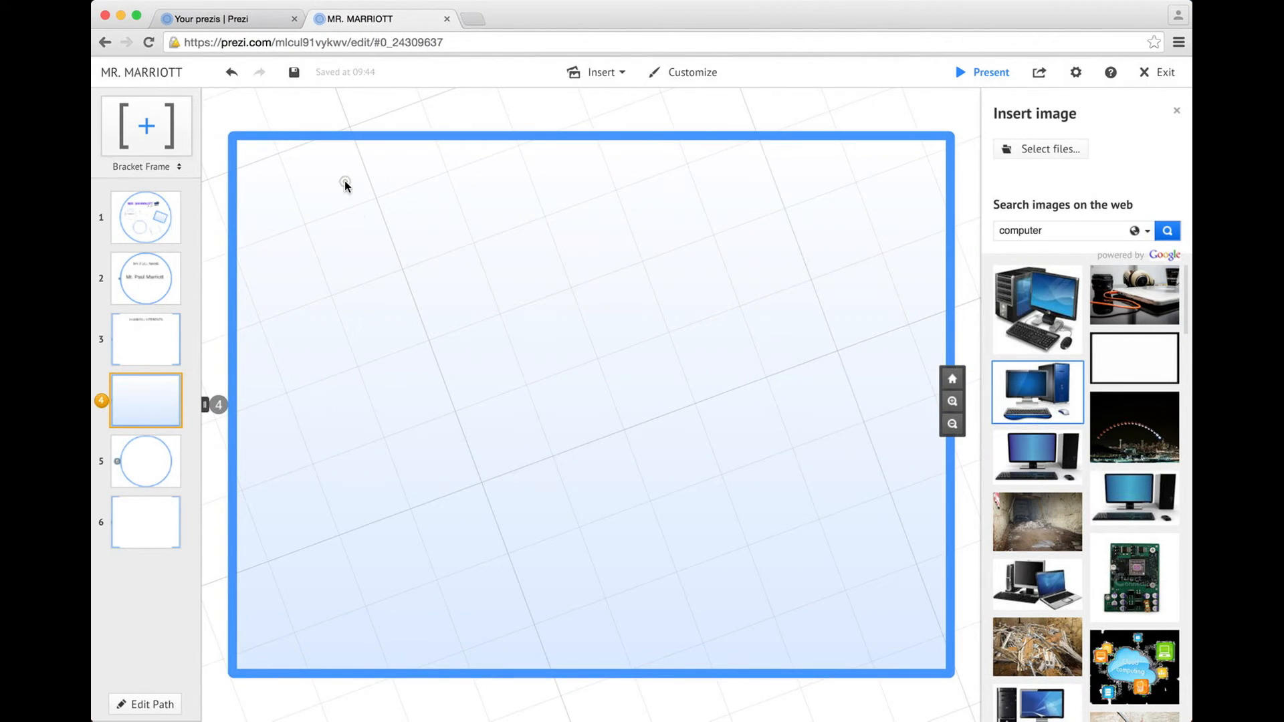
pyautogui.click(344, 182)
pyautogui.write('OTHER RH')
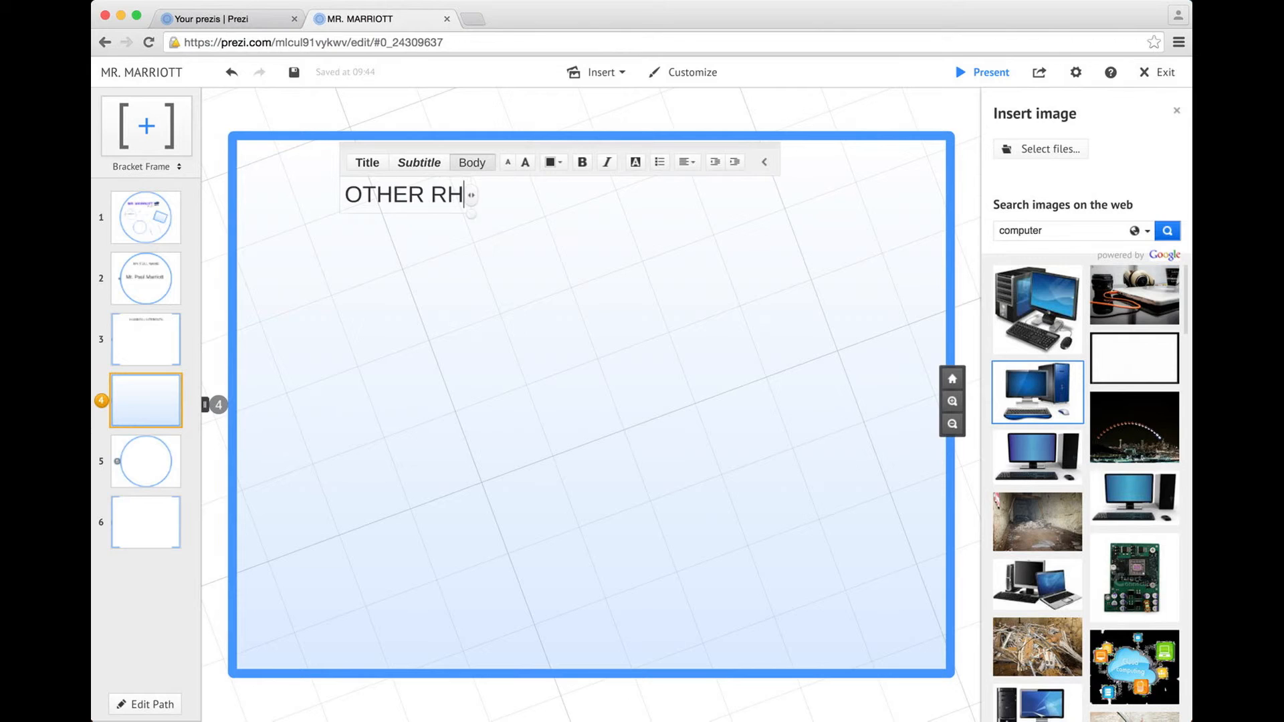
pyautogui.write('THINGS YOU SHOUDL KNOW')
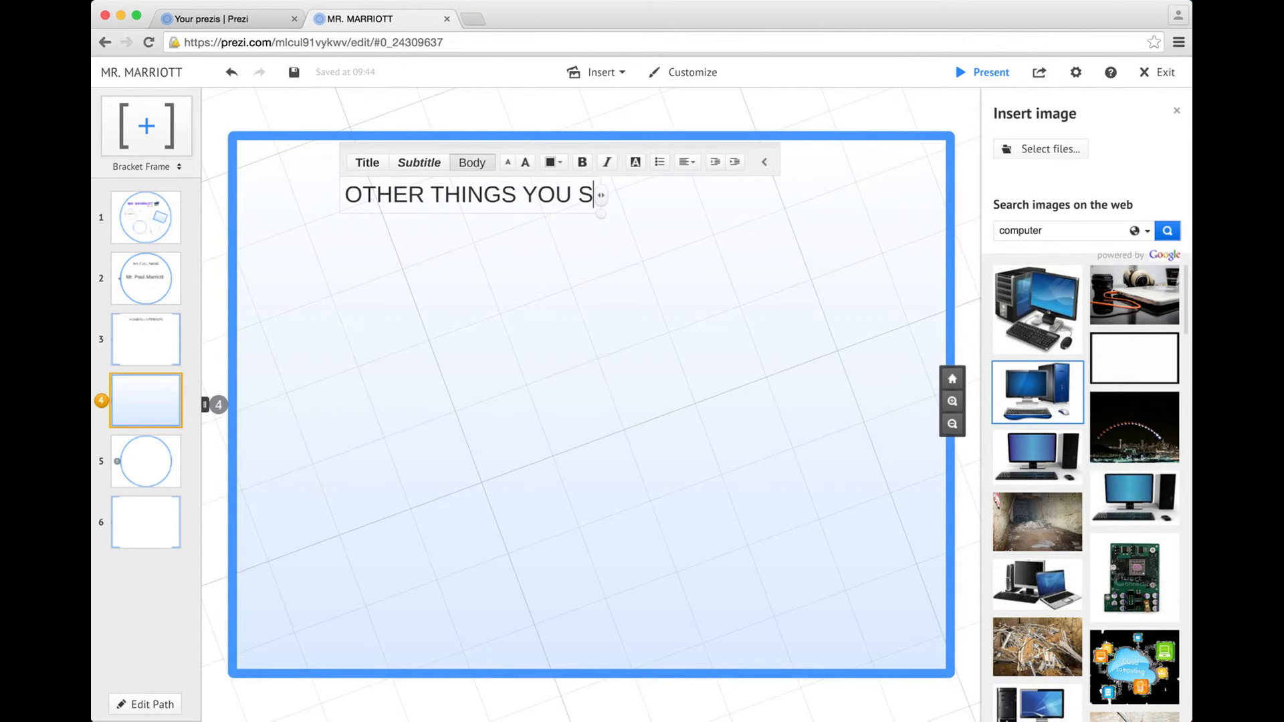
pyautogui.press('BackSpace')
pyautogui.press('BackSpace')
pyautogui.press('BackSpace')
pyautogui.press('BackSpace')
pyautogui.press('BackSpace')
pyautogui.press('BackSpace')
pyautogui.press('BackSpace')
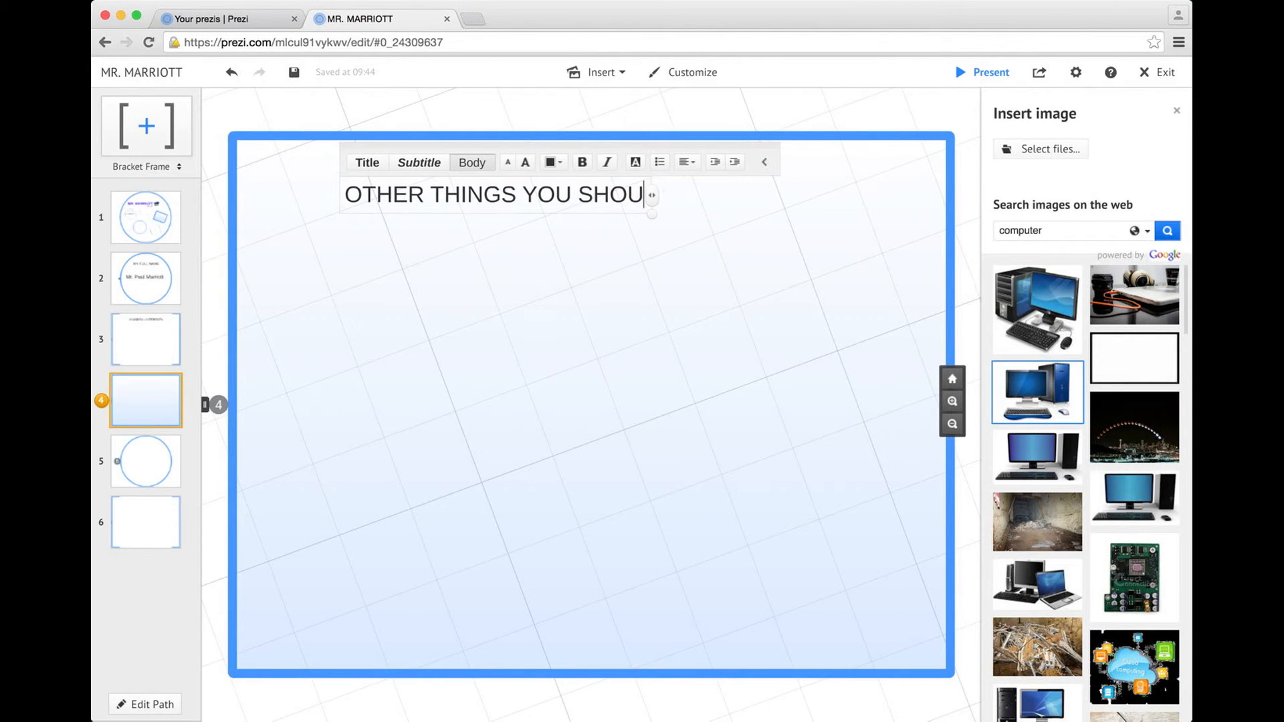
pyautogui.write('LD KNOW ABOUT ME')
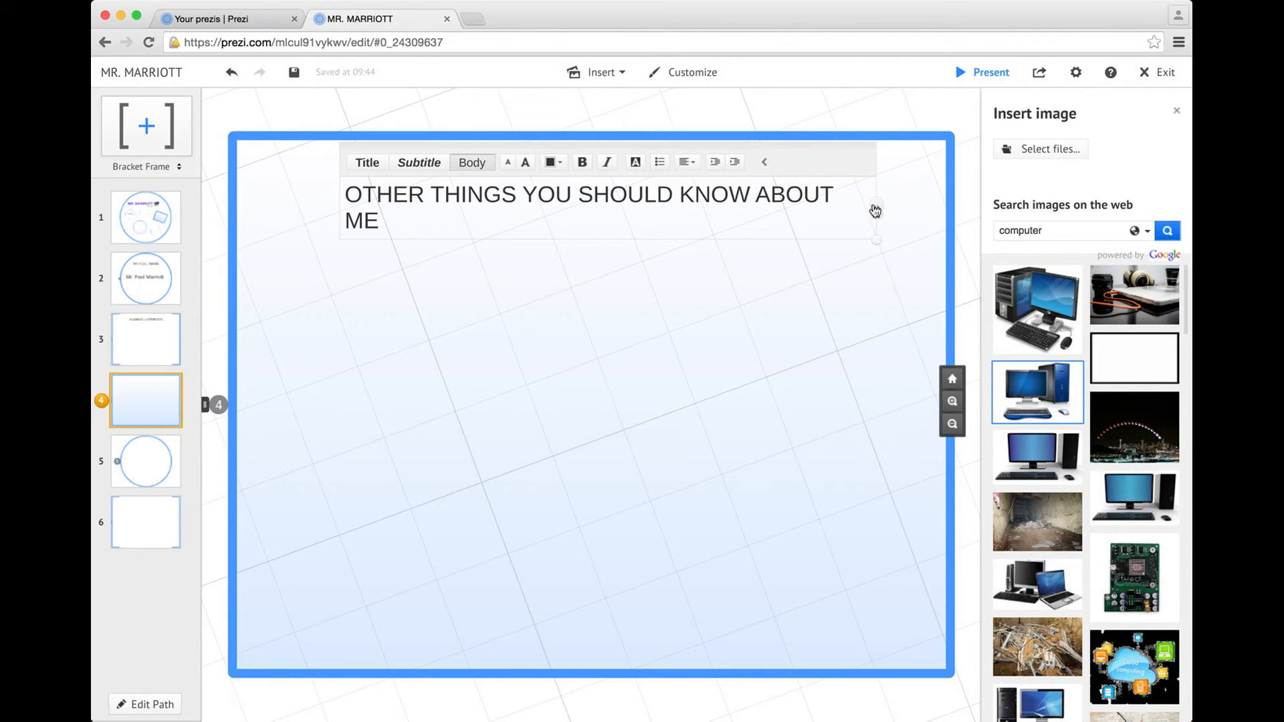
pyautogui.moveTo(875, 211); pyautogui.dragTo(895, 211)
pyautogui.click(848, 127)
pyautogui.moveTo(727, 194); pyautogui.dragTo(658, 172)
pyautogui.moveTo(834, 198); pyautogui.dragTo(898, 230)
pyautogui.click(677, 153)
pyautogui.moveTo(701, 165); pyautogui.dragTo(730, 173)
pyautogui.click(154, 468)
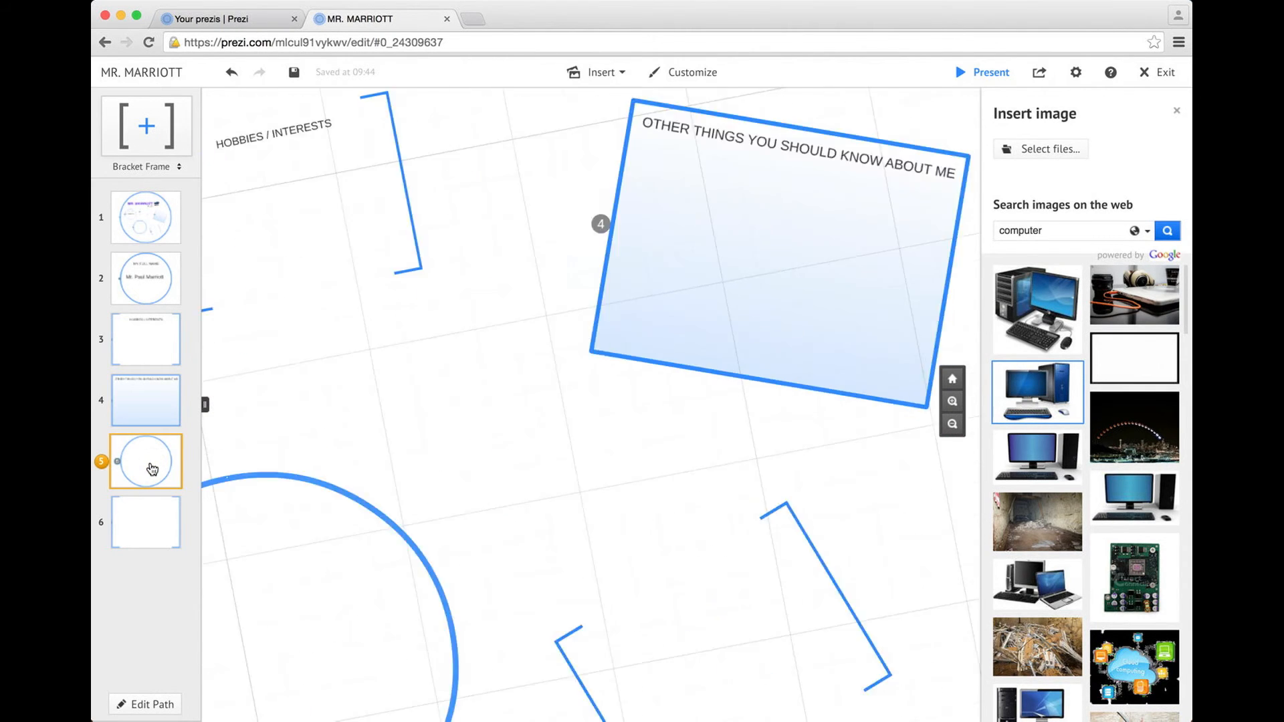
# Add the two-line title 'THINGS I HAVE LEARNT / IN MY PRIMARY SCHOOL' to circle frame 5
pyautogui.doubleClick(443, 218)
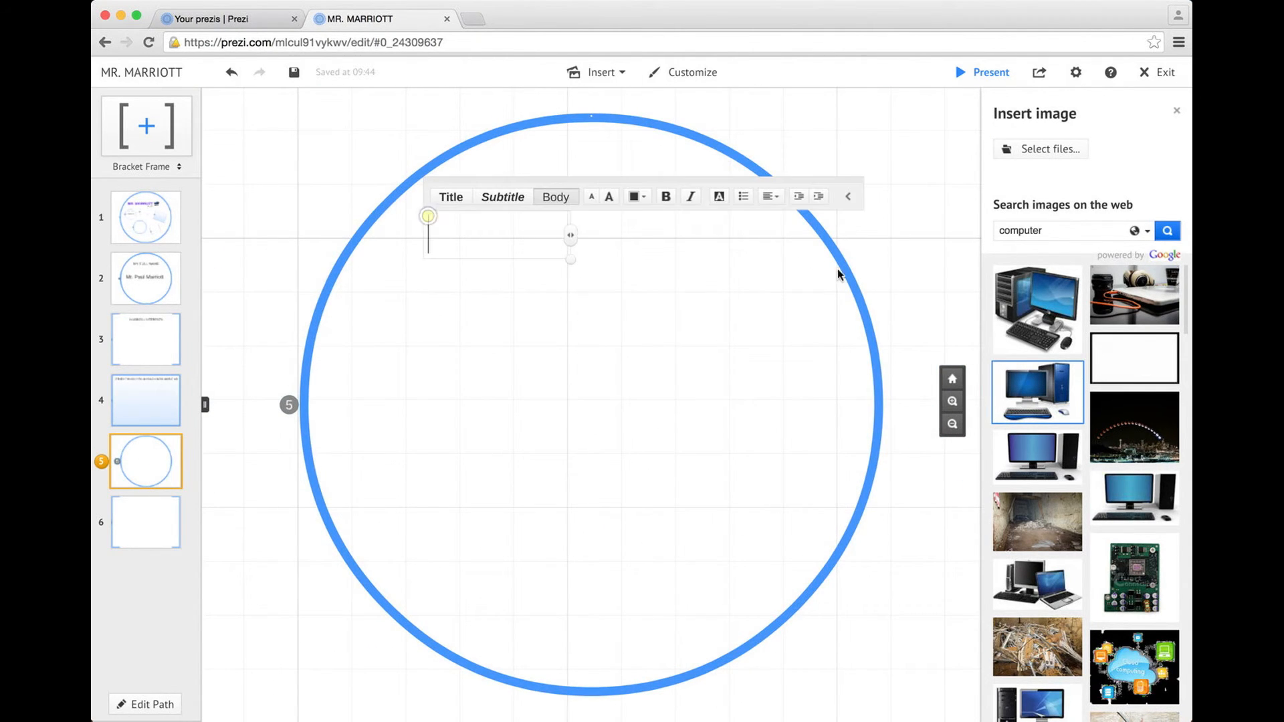
pyautogui.write('THINGS I HAVE LEARNT')
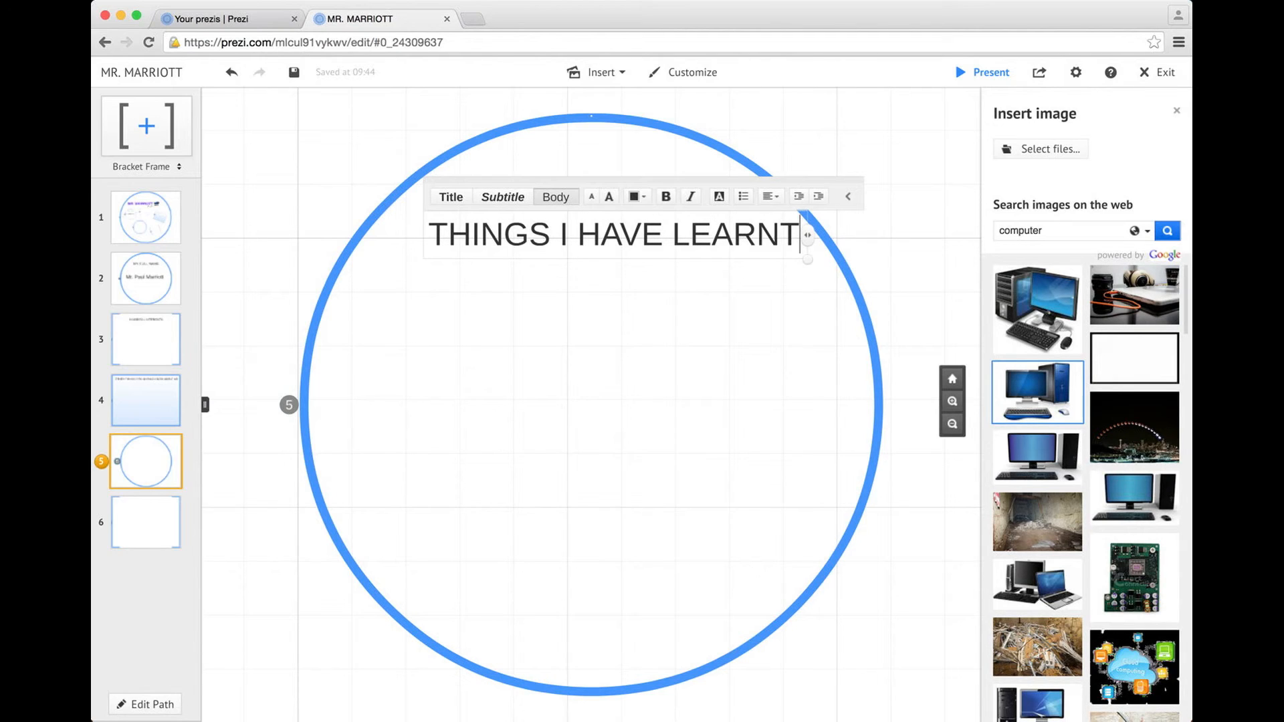
pyautogui.press('Return')
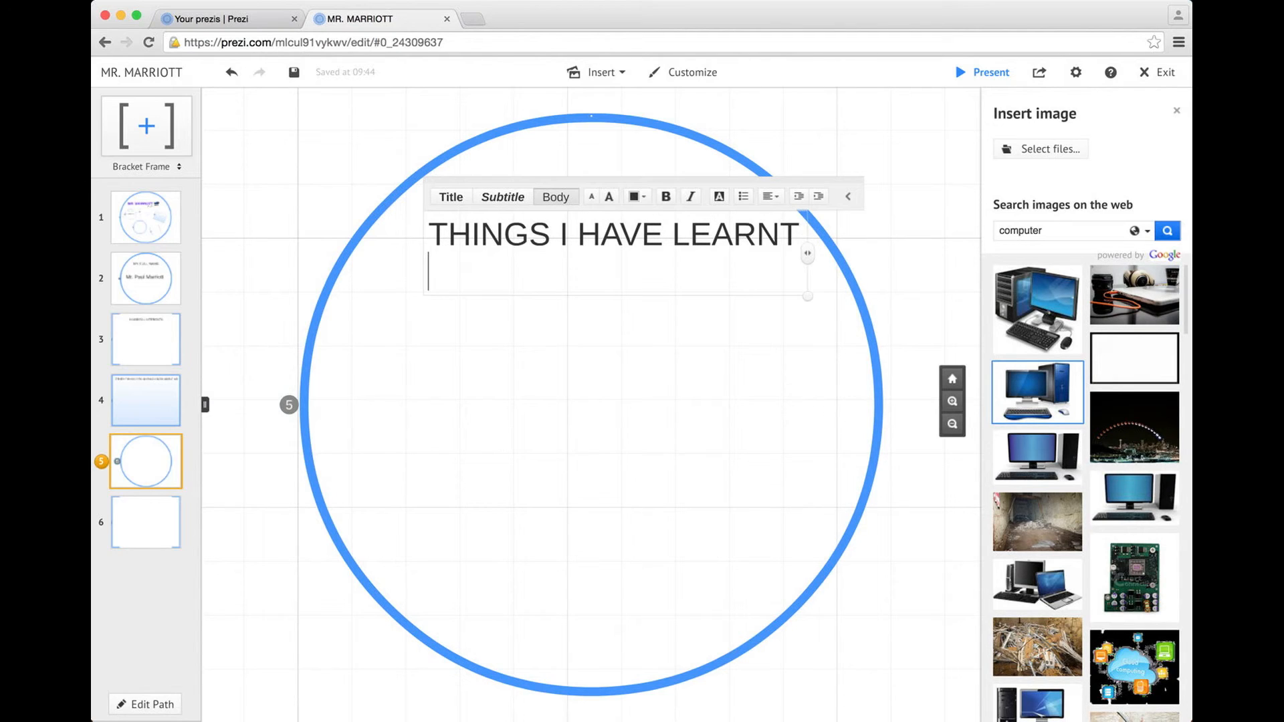
pyautogui.write('IN MY ')
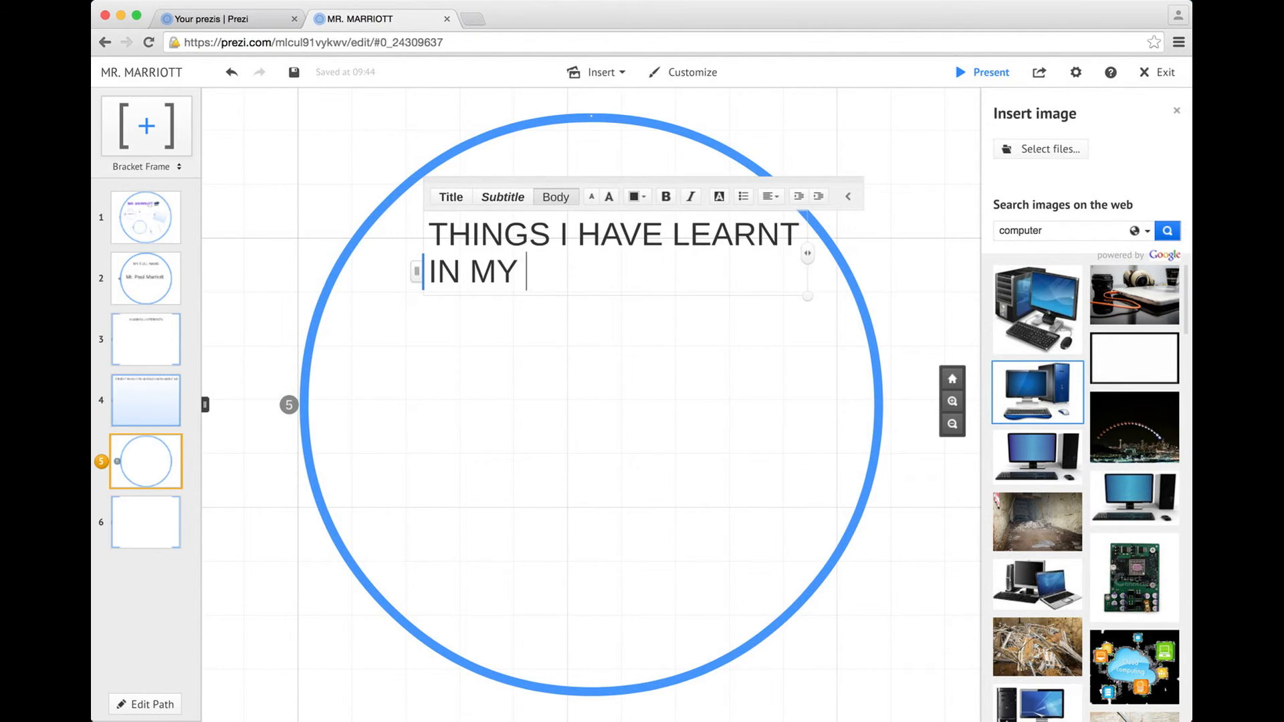
pyautogui.write('PRIMARY SCHOOL')
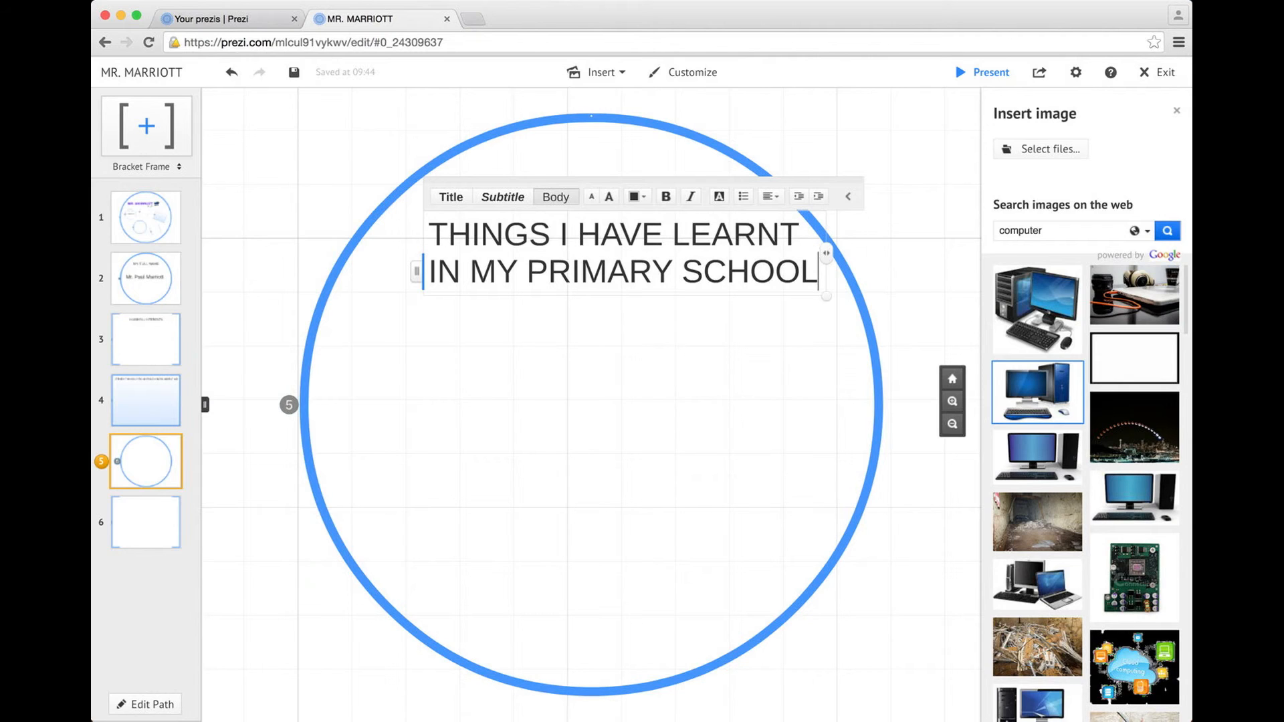
pyautogui.click(565, 364)
pyautogui.moveTo(592, 234); pyautogui.dragTo(552, 256)
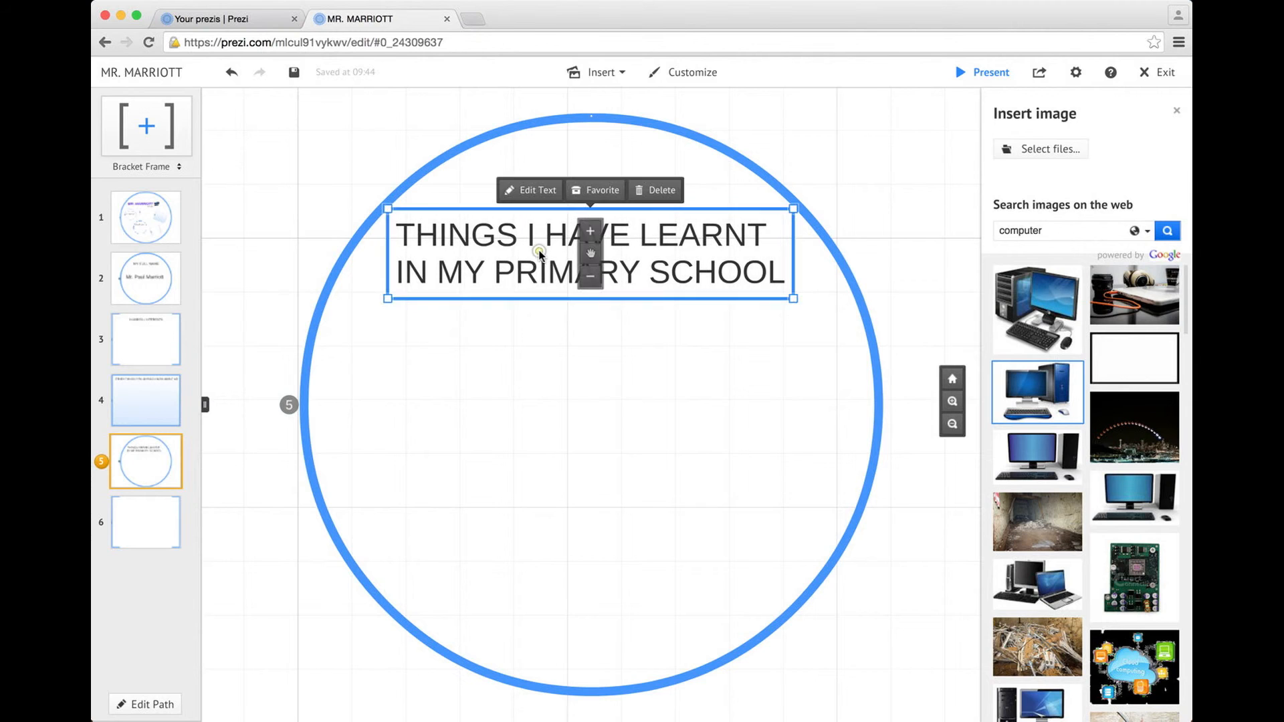
pyautogui.click(348, 155)
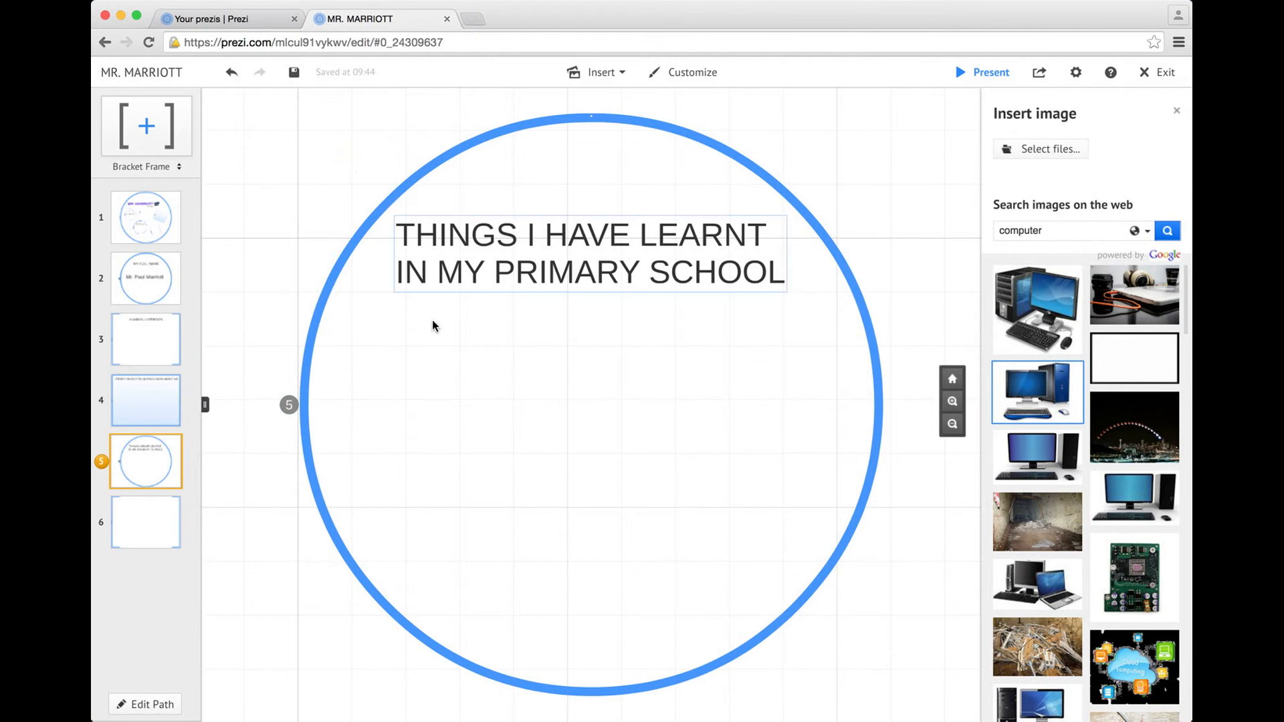
pyautogui.click(154, 520)
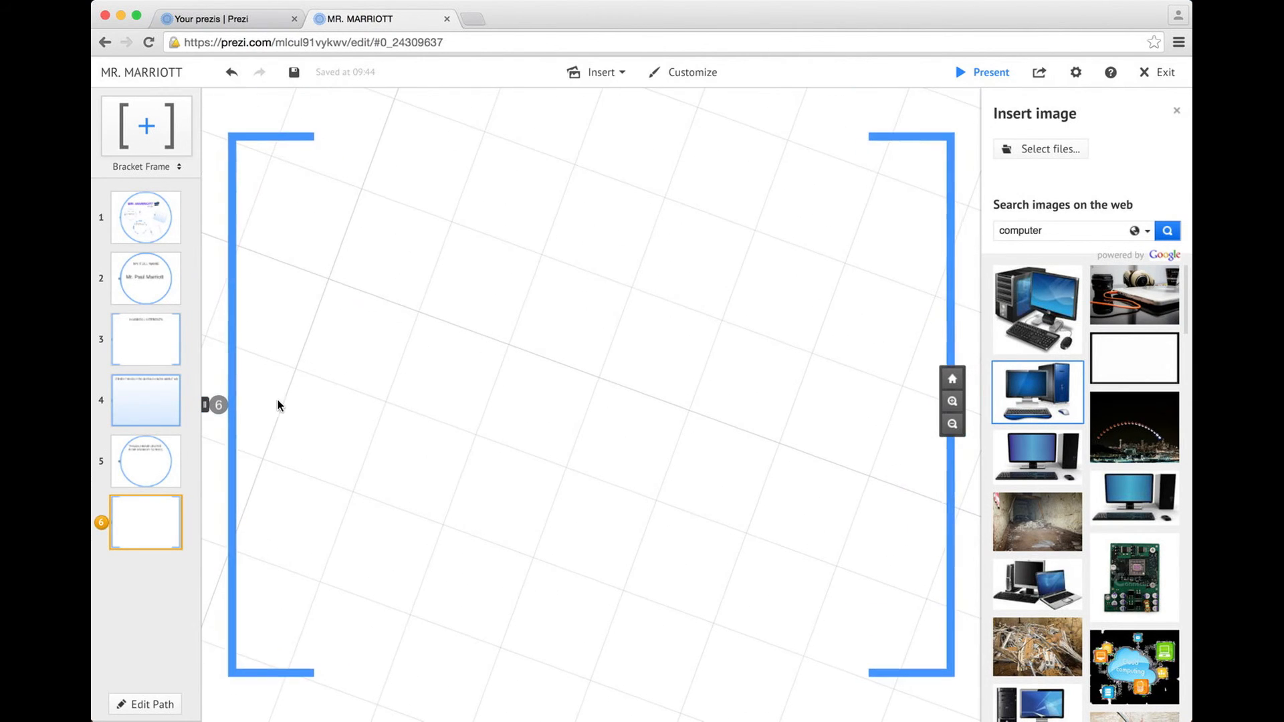
# Add large THE END! text to frame 6 and search images for 'thumb up'
pyautogui.doubleClick(334, 324)
pyautogui.write('THE END!')
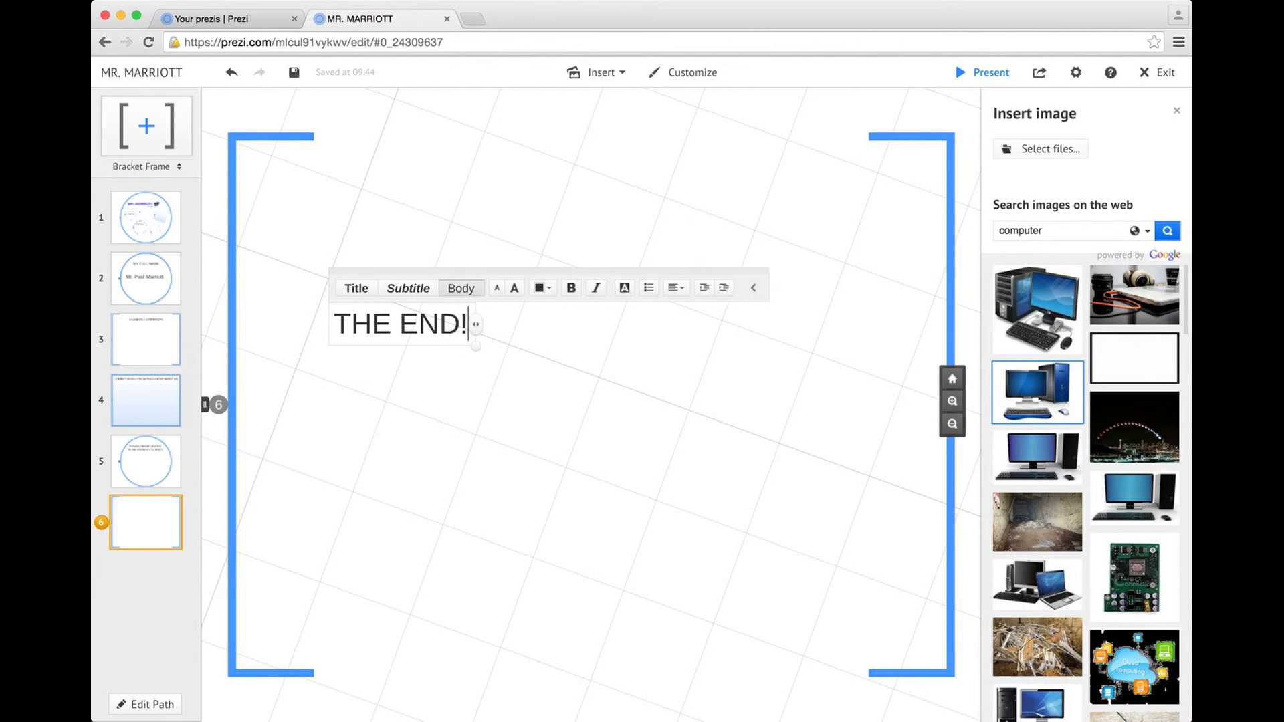
pyautogui.click(920, 230)
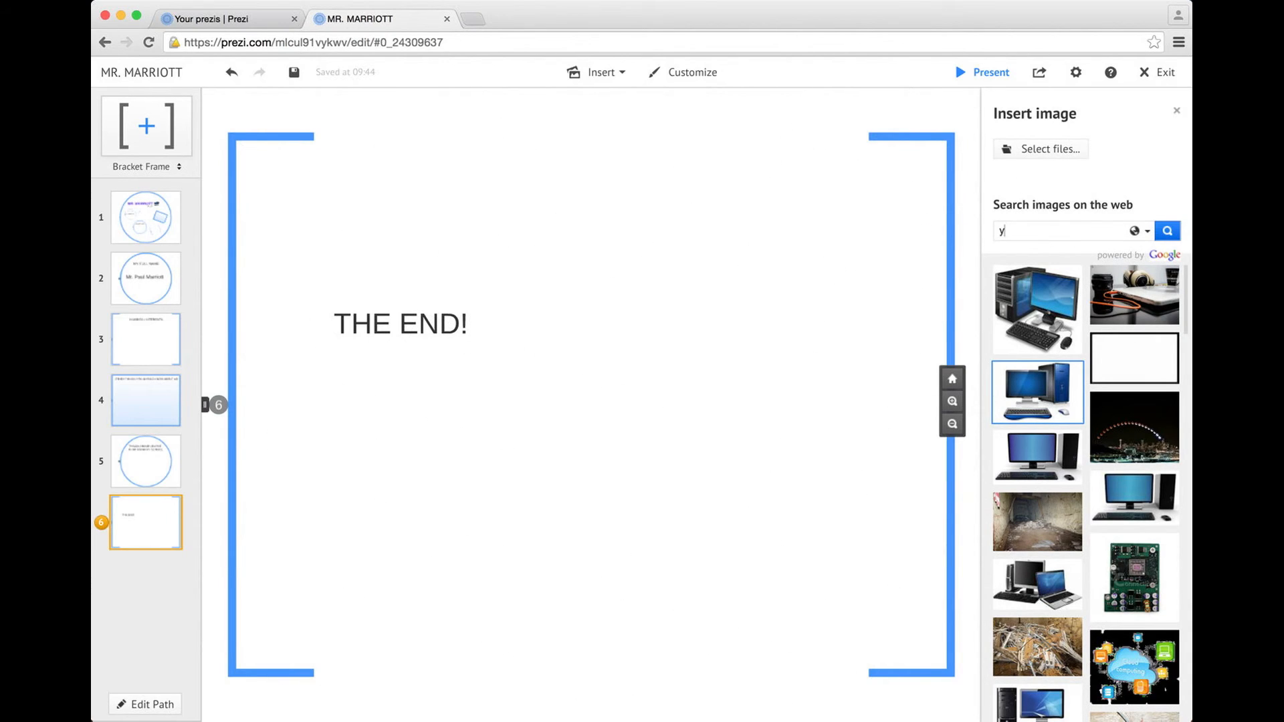
pyautogui.write('thumb up')
pyautogui.press('Return')
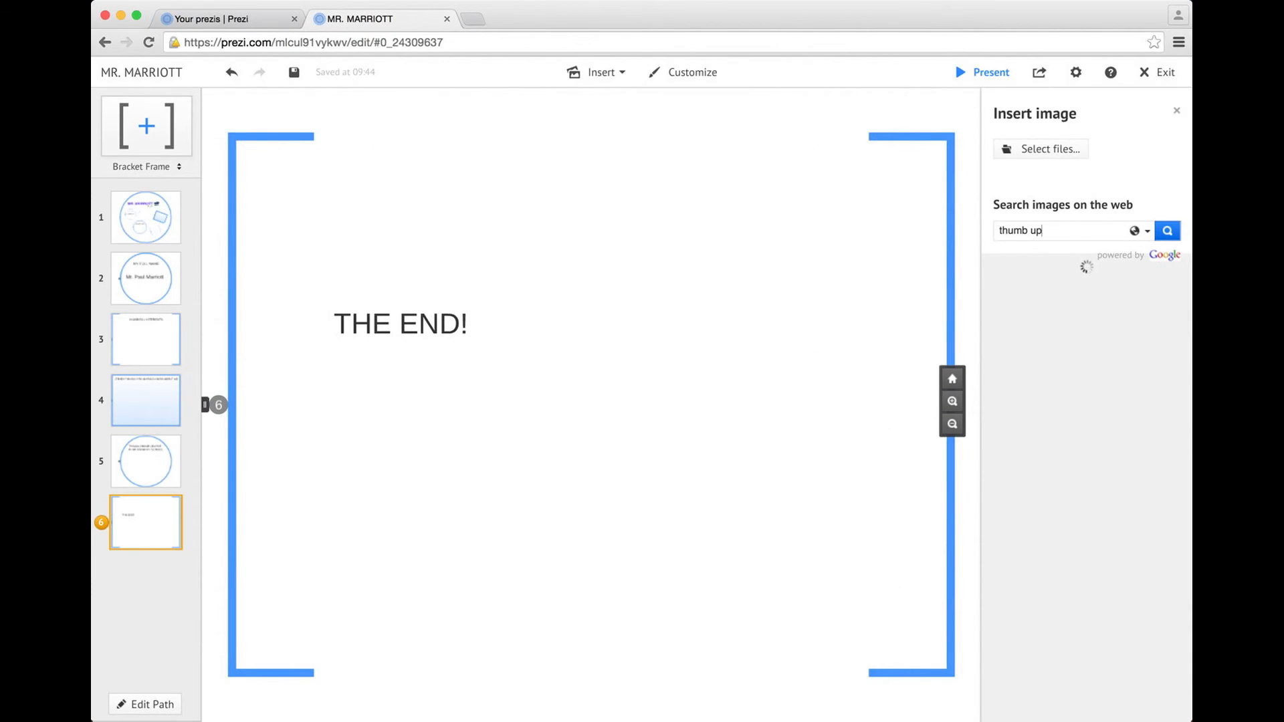
pyautogui.click(358, 311)
pyautogui.moveTo(484, 358); pyautogui.dragTo(700, 372)
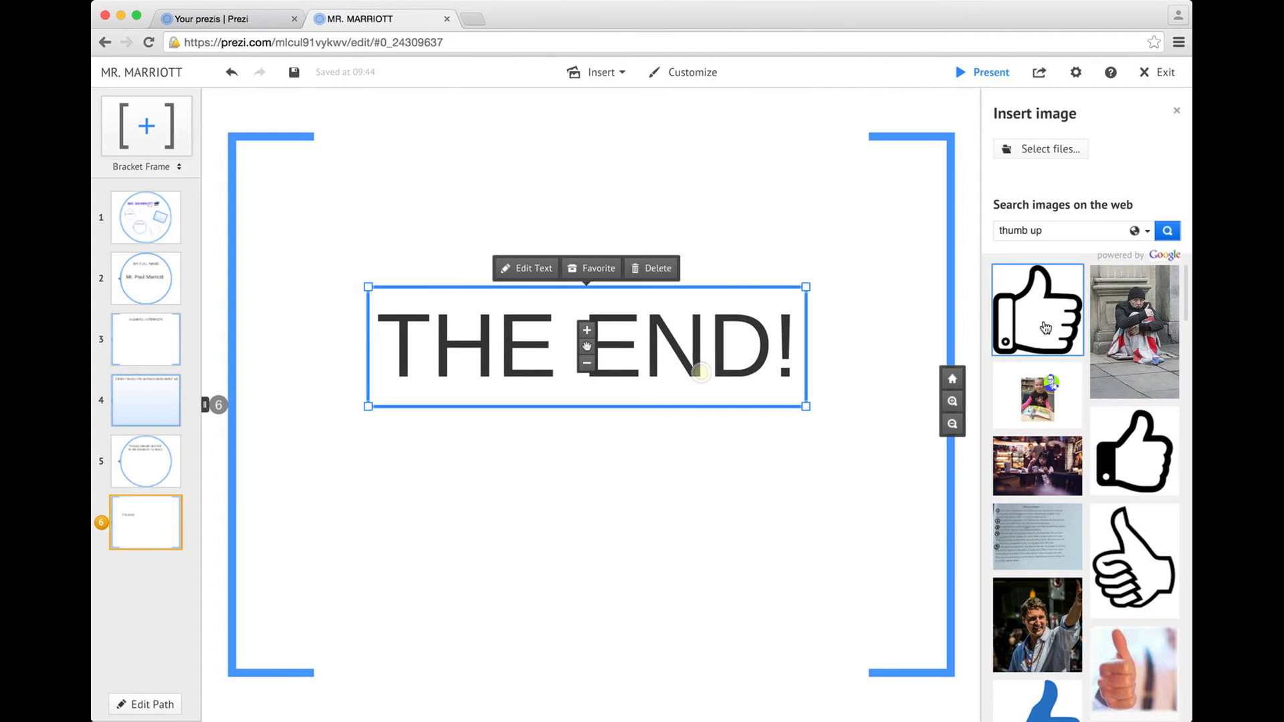
# Place a resized thumbs-up image above THE END! in frame 6
pyautogui.moveTo(978, 407); pyautogui.dragTo(660, 481)
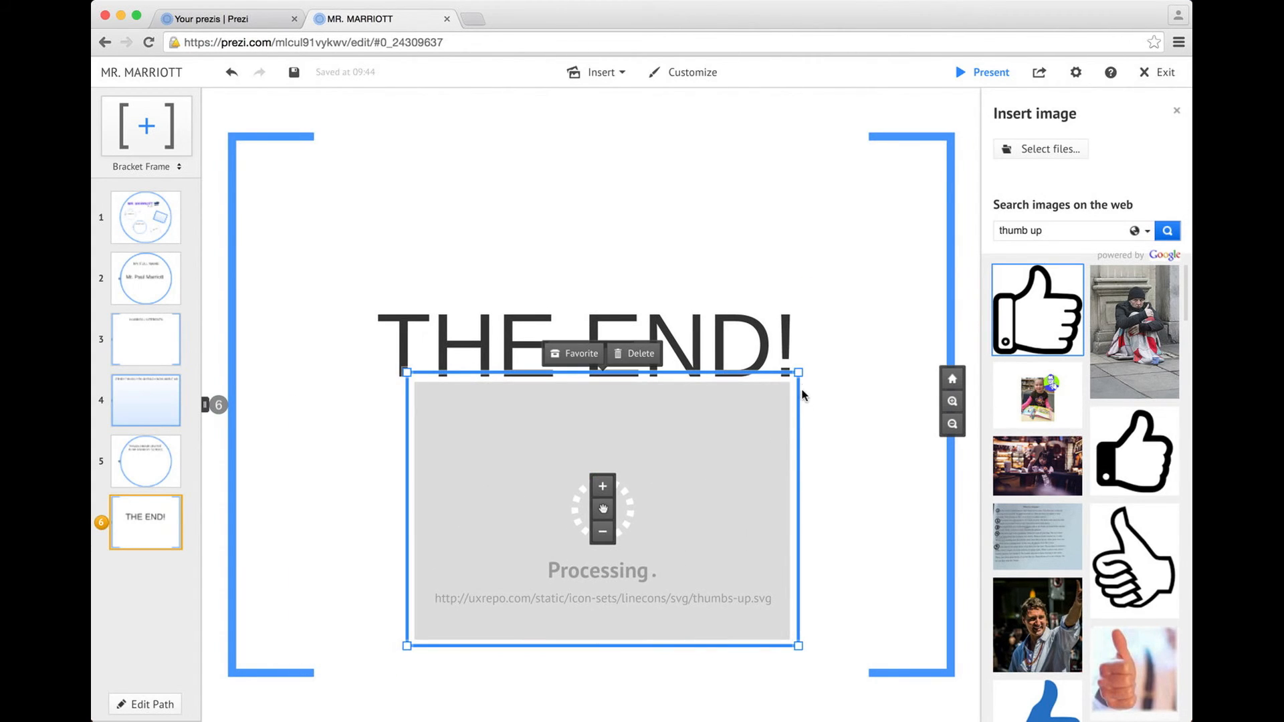
pyautogui.moveTo(799, 373); pyautogui.dragTo(739, 438)
pyautogui.moveTo(697, 359); pyautogui.dragTo(704, 525)
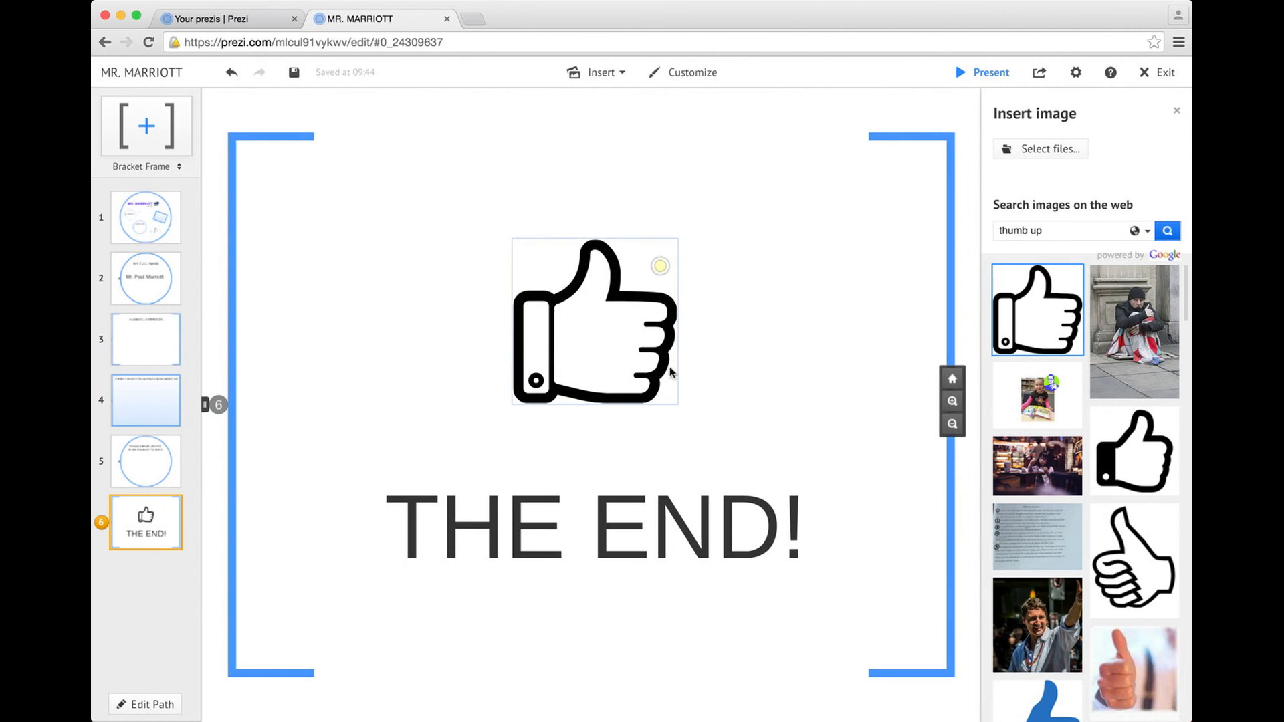
pyautogui.moveTo(690, 406); pyautogui.dragTo(729, 448)
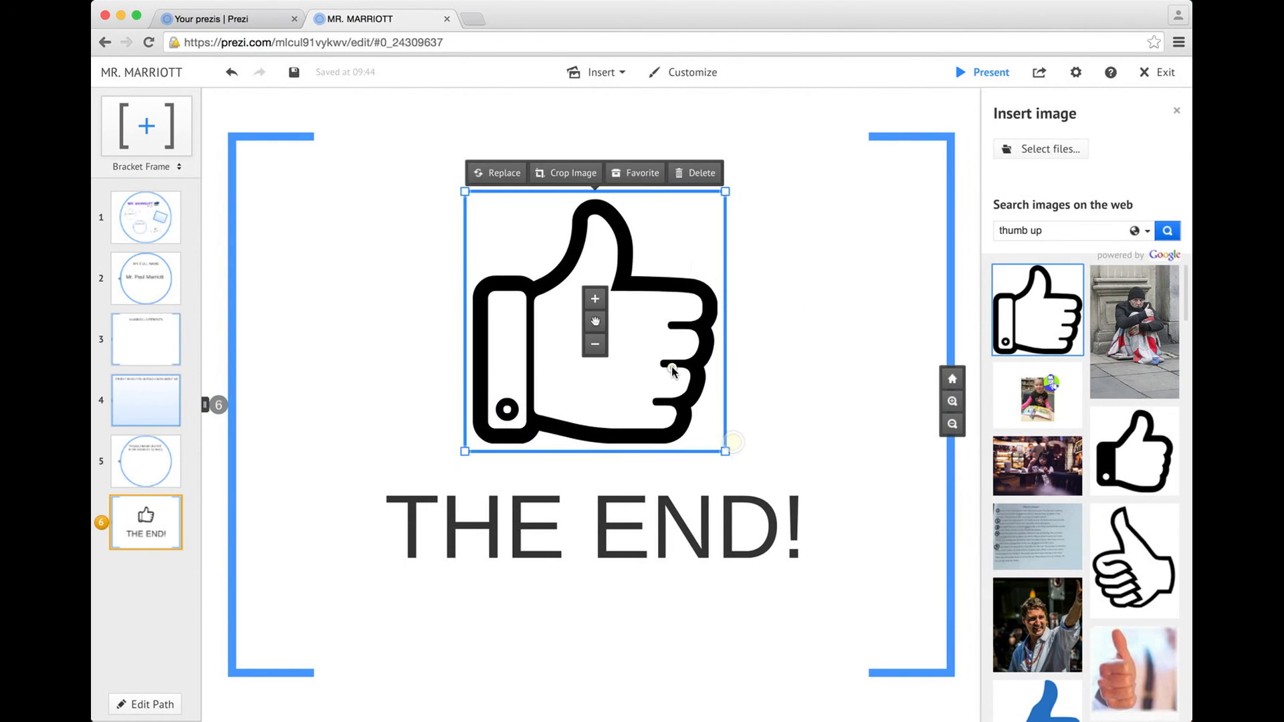
pyautogui.moveTo(652, 545); pyautogui.dragTo(656, 519)
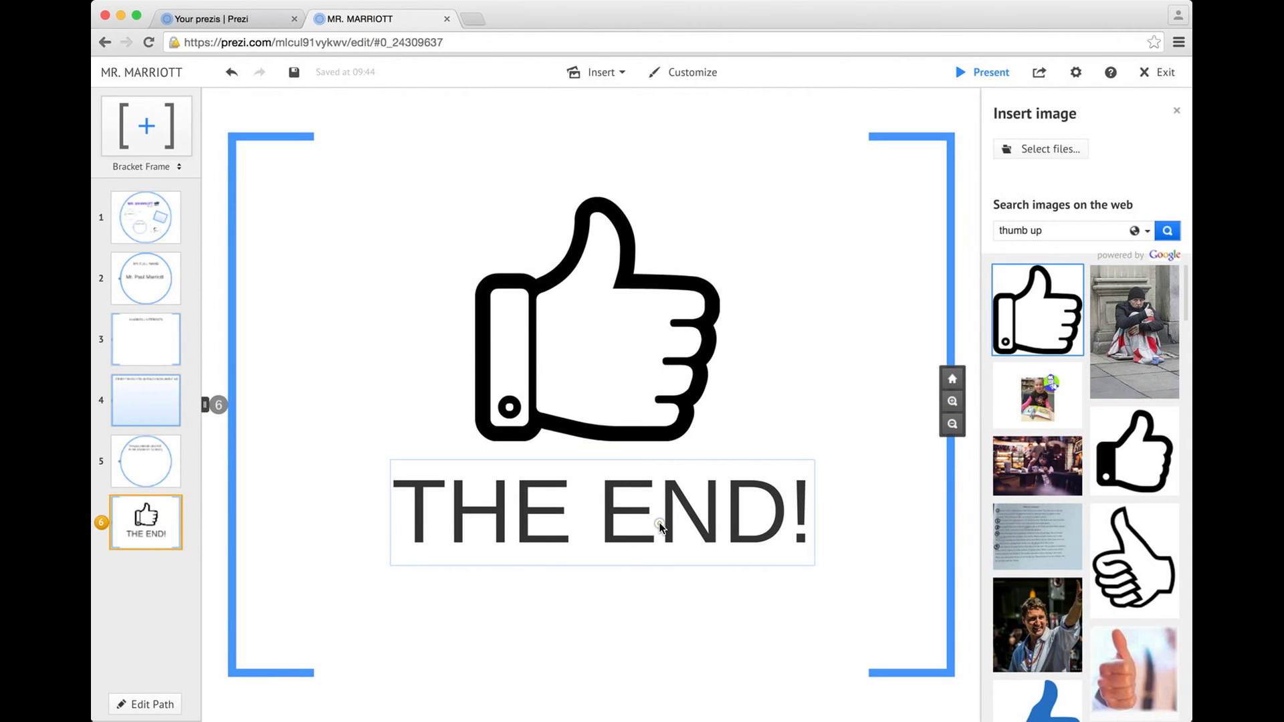
pyautogui.click(161, 218)
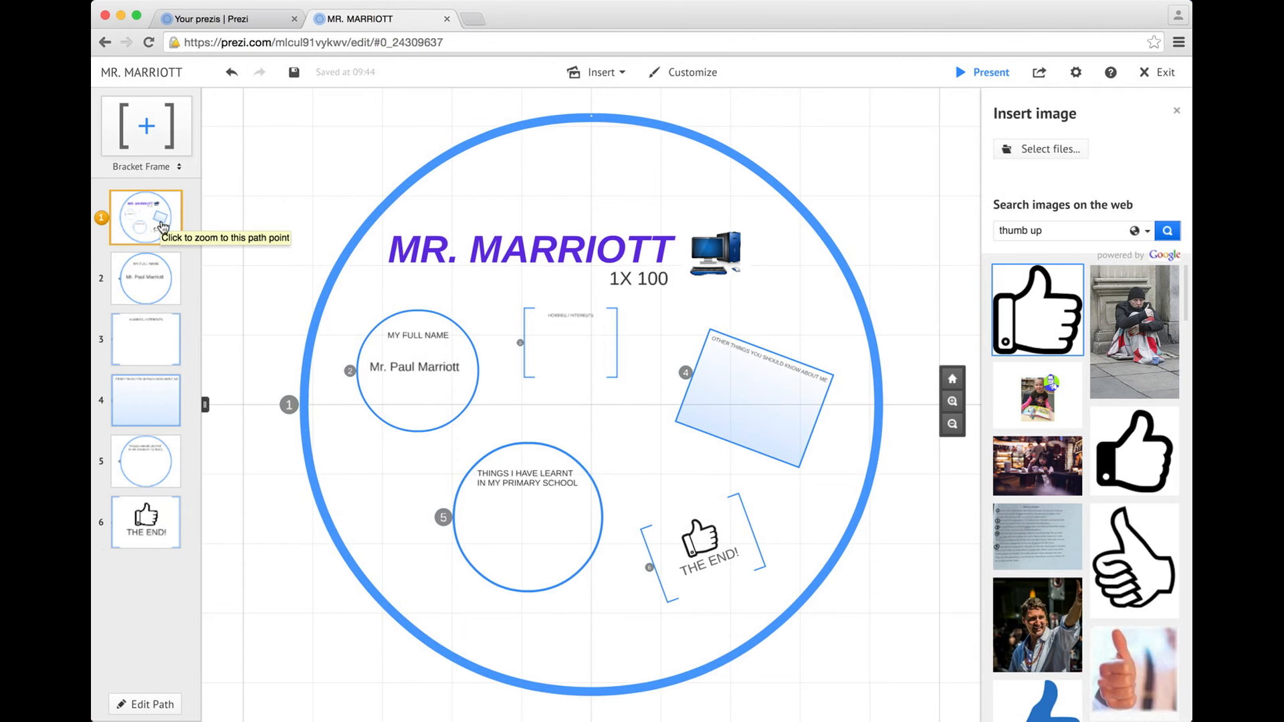
# Preview path frames 2 (MY FULL NAME) and 3 (HOBBIES / INTERESTS)
pyautogui.click(147, 278)
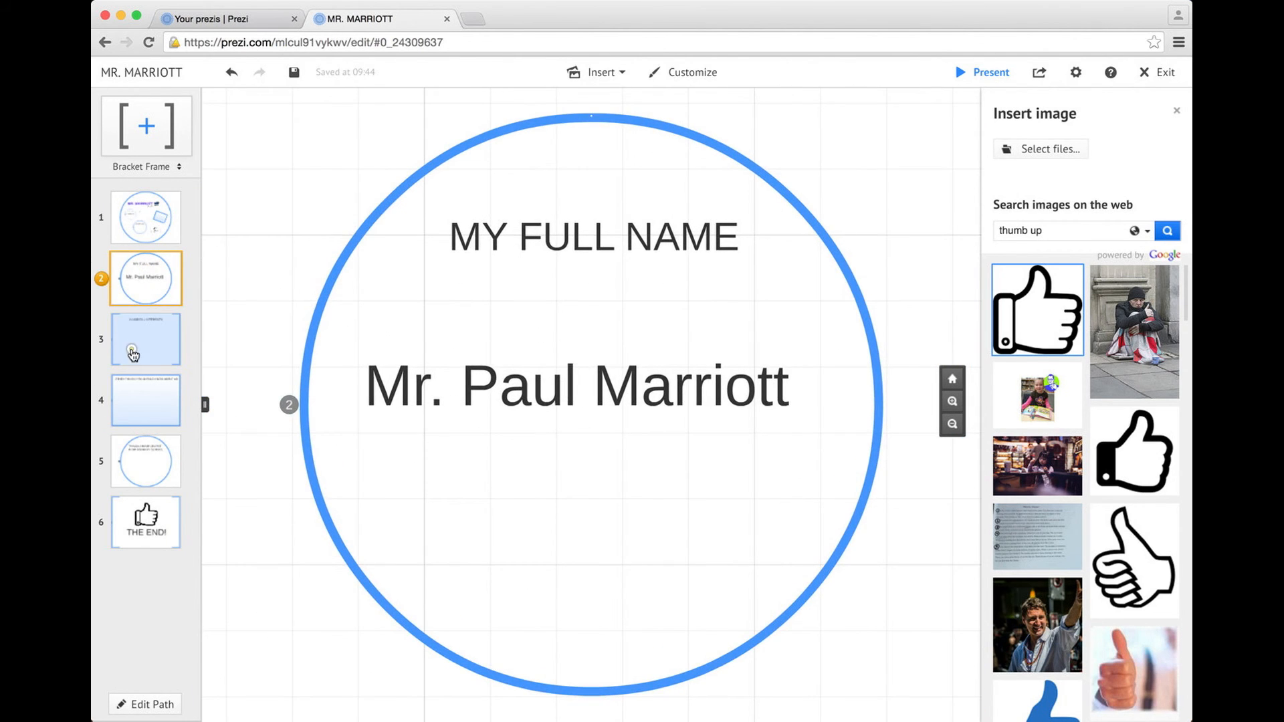
pyautogui.click(132, 355)
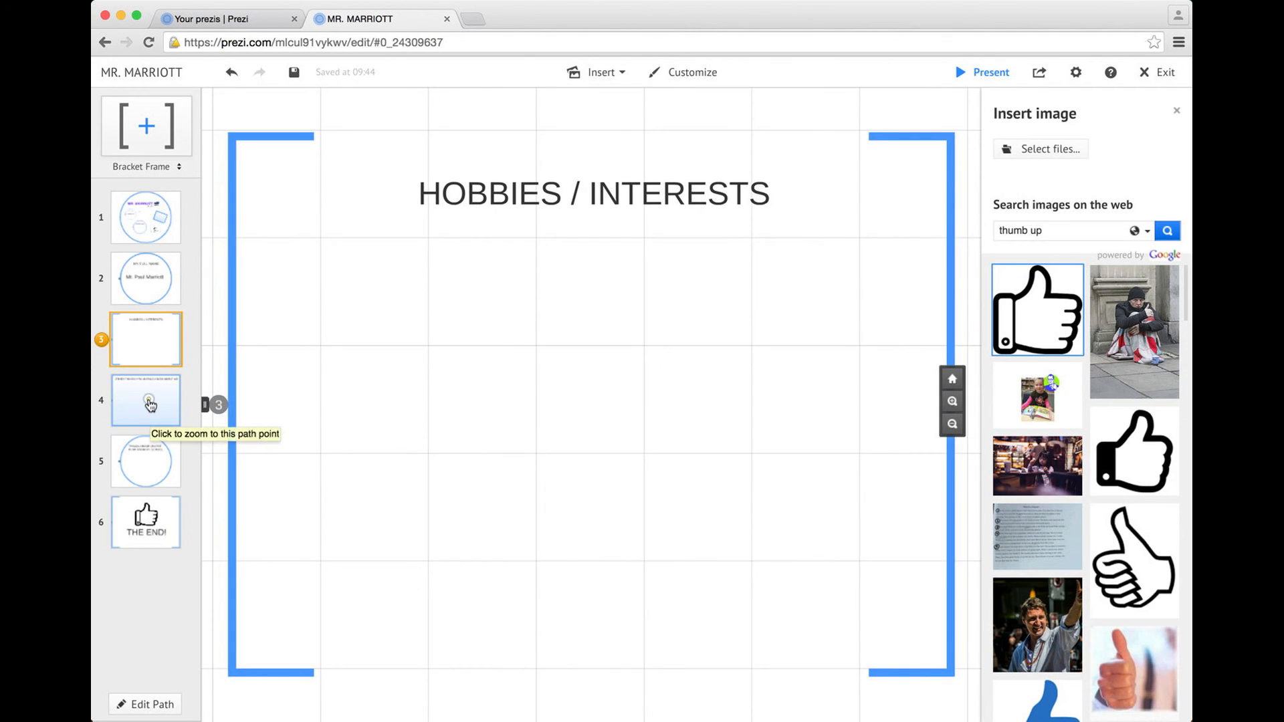